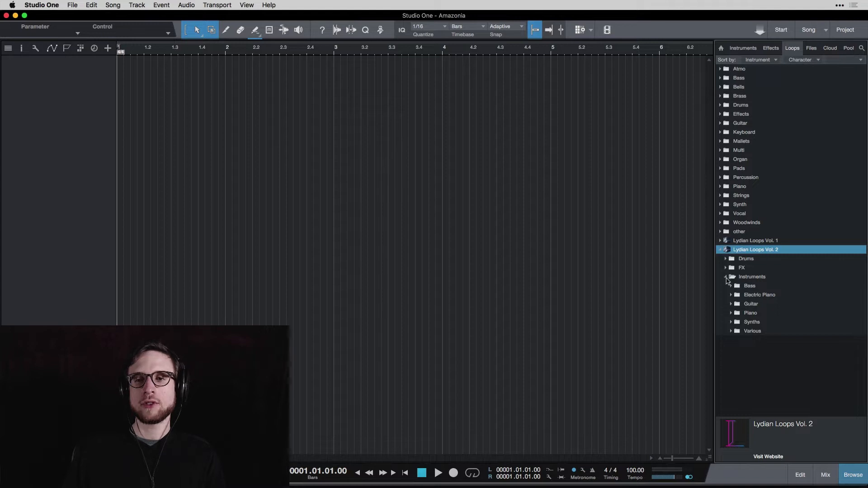
# - Collapse the Instruments folder of Lydian Loops Vol. 2 and look over the subfolders of the Percussion category
pyautogui.click(726, 277)
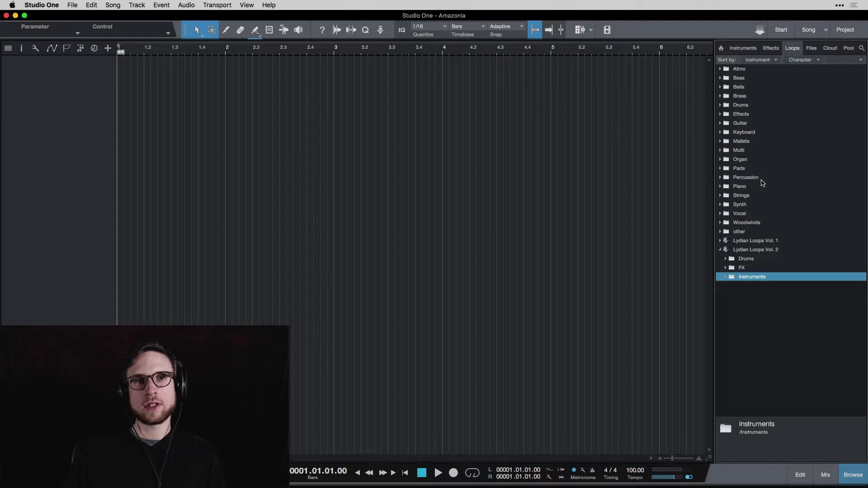
pyautogui.click(721, 178)
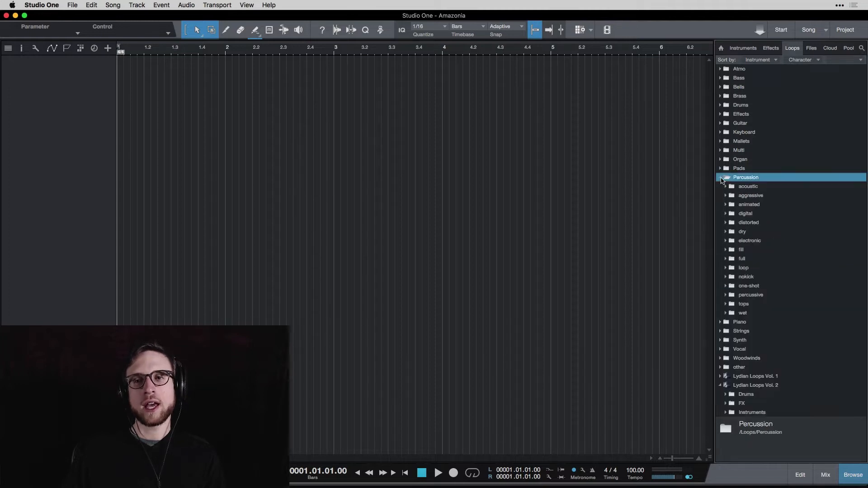
pyautogui.click(721, 178)
pyautogui.click(721, 179)
pyautogui.click(721, 179)
pyautogui.click(722, 179)
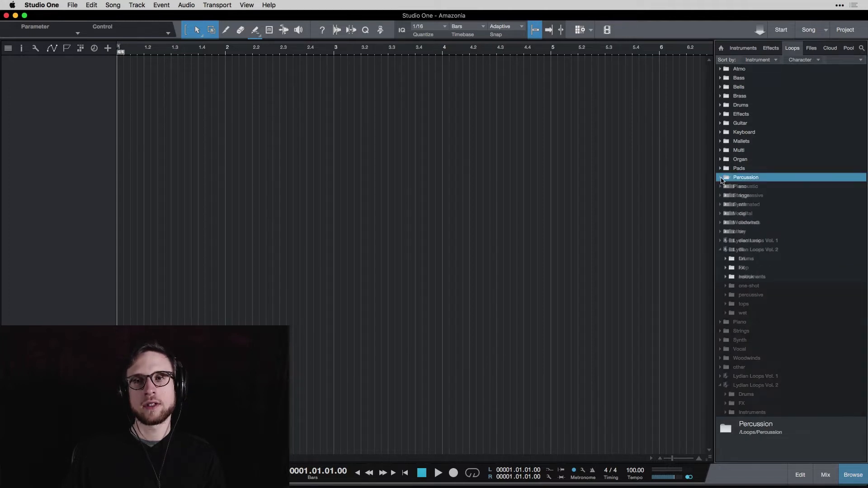
pyautogui.click(721, 179)
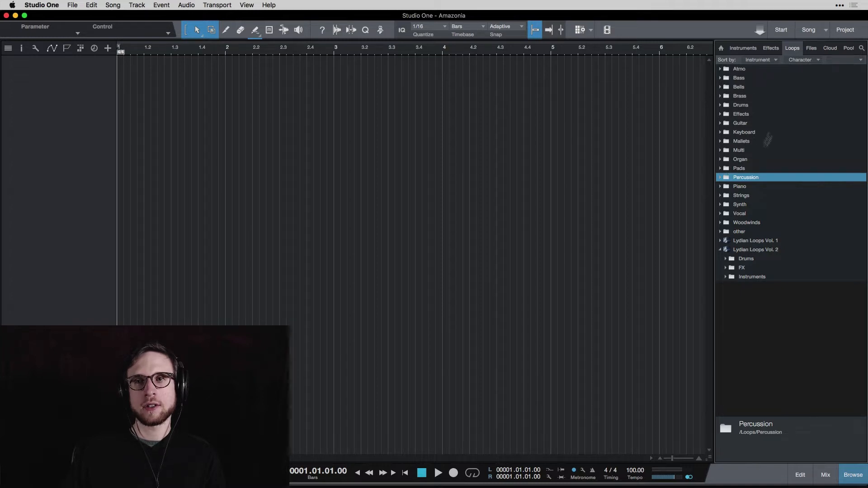
# - Examine the files in the Percussion category's loop folder and collapse the category again
pyautogui.click(722, 178)
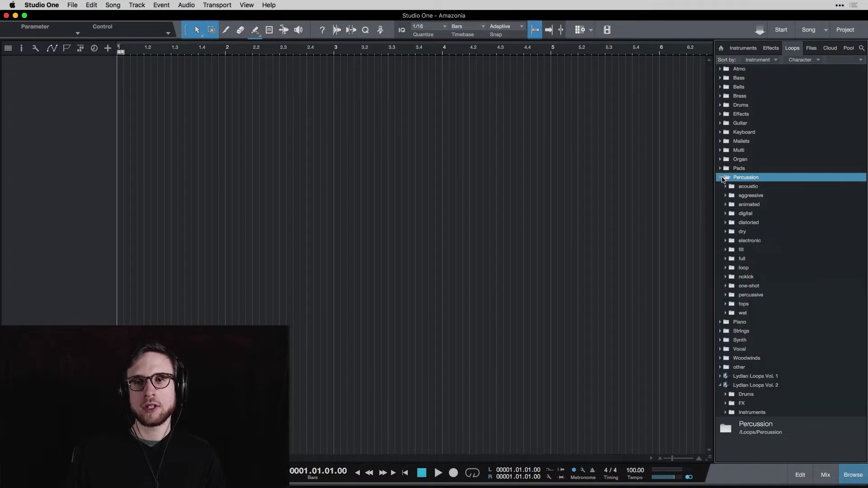
pyautogui.click(727, 269)
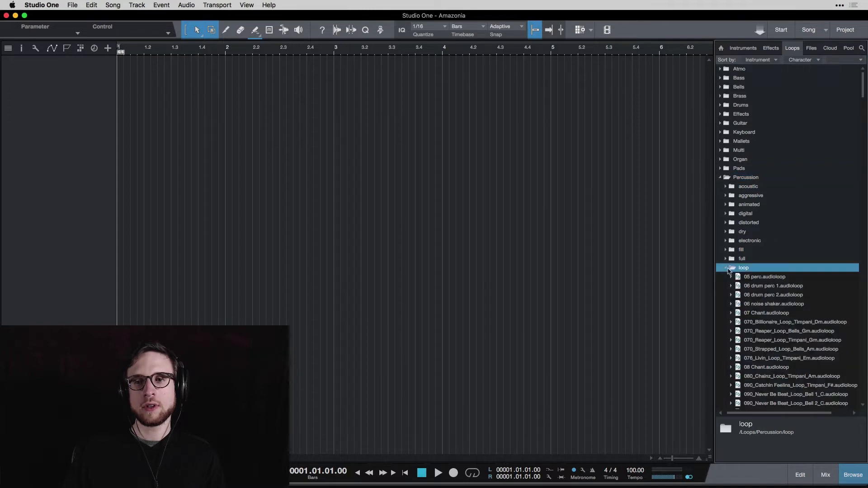
pyautogui.scroll(-10, 774, 298)
pyautogui.scroll(-15, 773, 297)
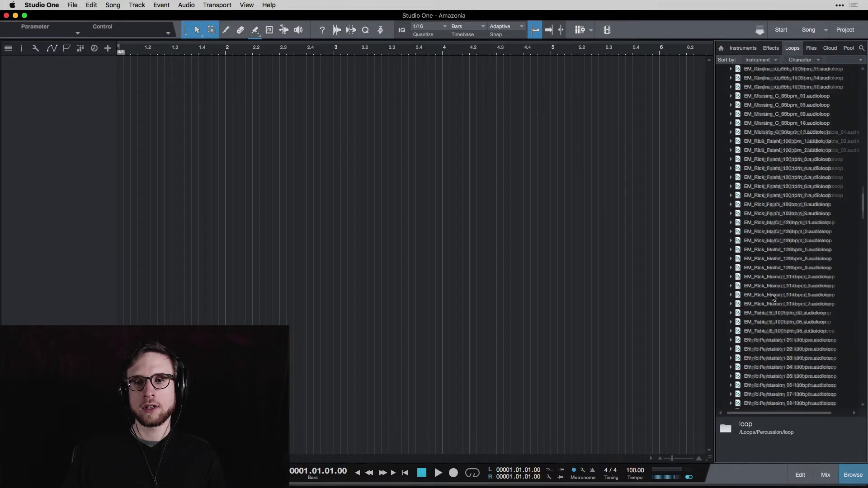
pyautogui.scroll(15, 773, 298)
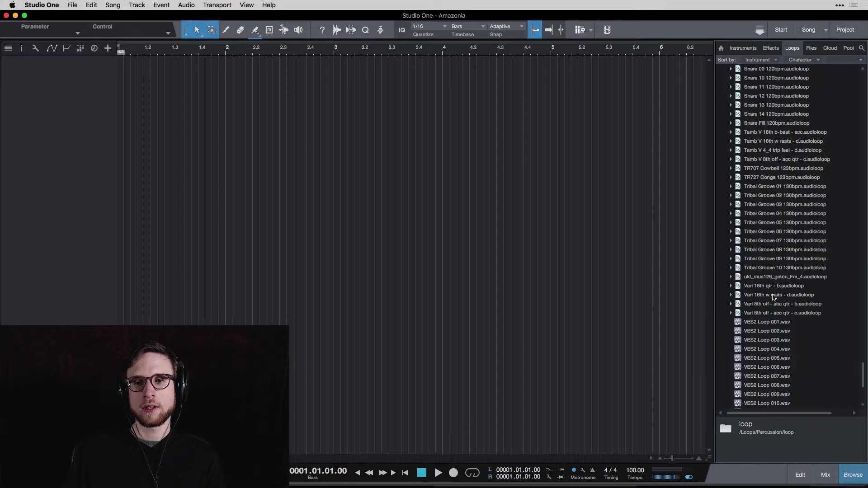
pyautogui.scroll(15, 776, 296)
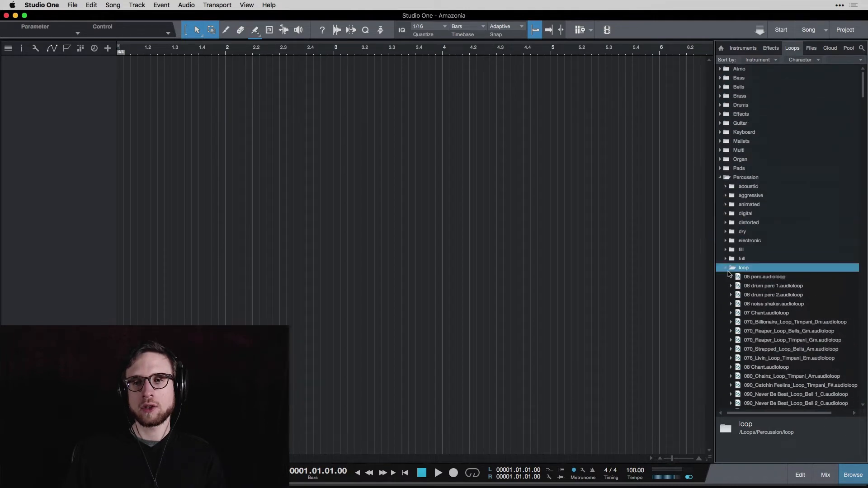
pyautogui.click(728, 269)
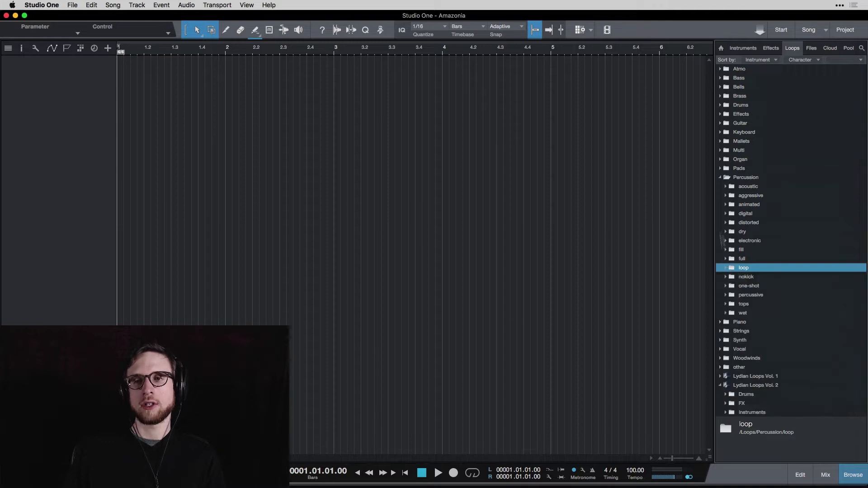
pyautogui.click(720, 178)
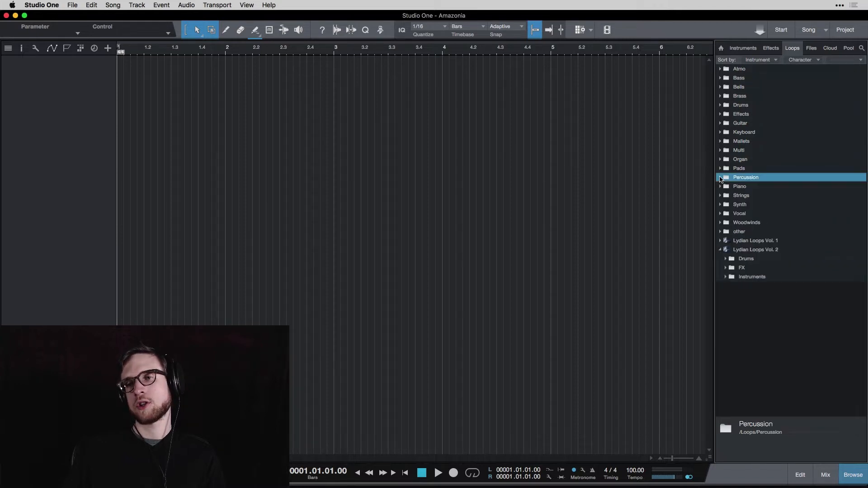
# - Audition full drum loops from Lydian Loops Vol. 2 and add Kit_5 100 03 to a new track at bar 1
pyautogui.click(727, 259)
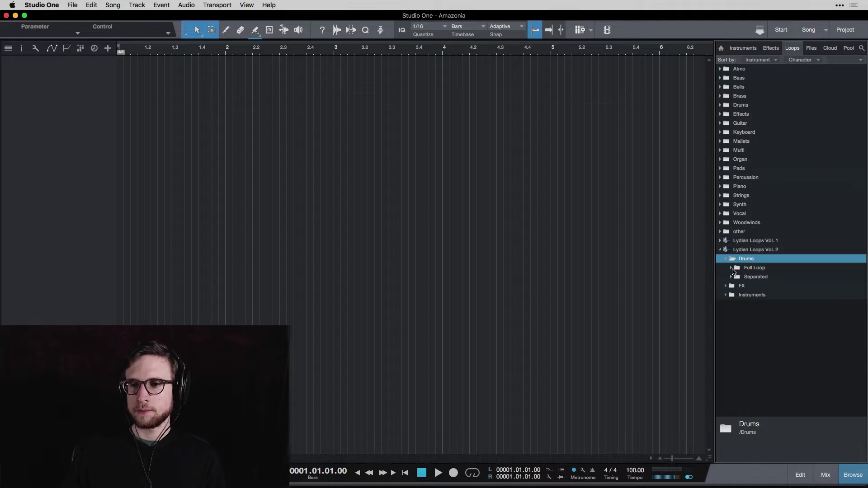
pyautogui.click(732, 269)
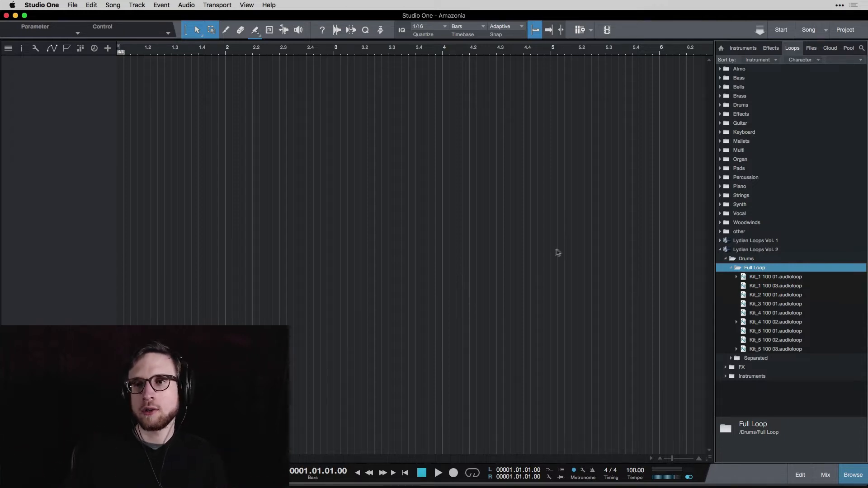
pyautogui.click(795, 323)
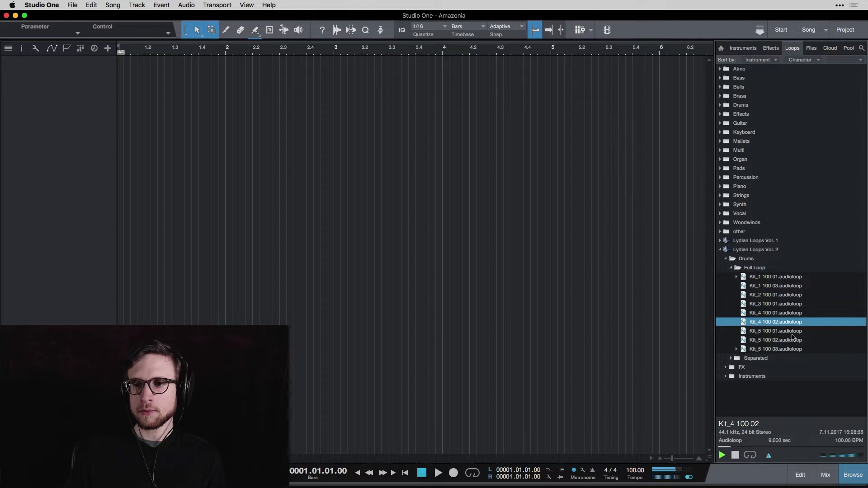
pyautogui.click(794, 339)
pyautogui.click(798, 349)
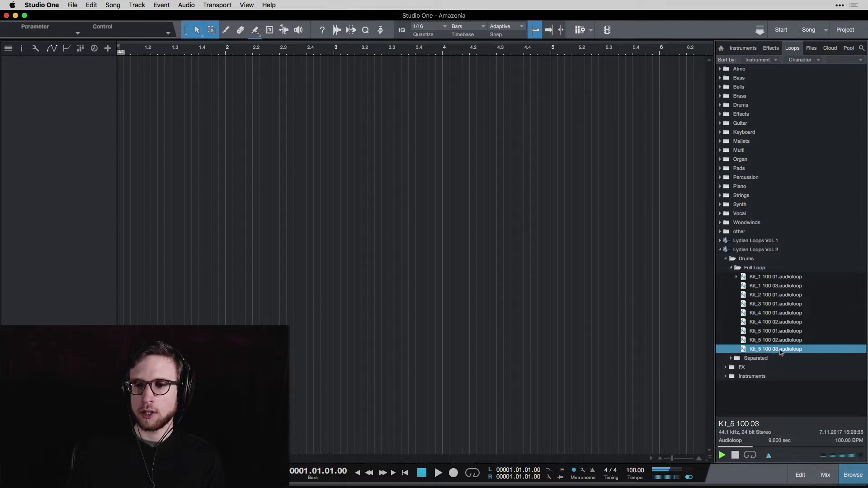
pyautogui.moveTo(800, 350); pyautogui.dragTo(137, 73)
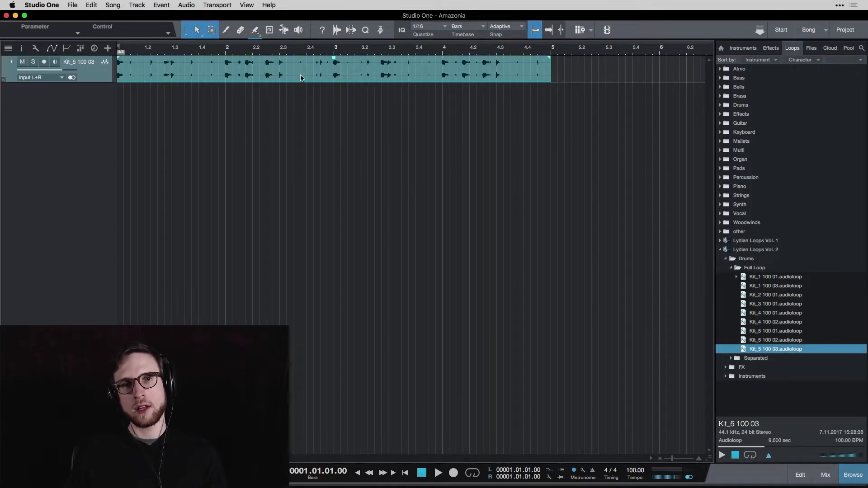
# - Set the loop range to the length of the Kit_5 100 03 event, bar 1 to bar 5, and turn on looping
pyautogui.click(348, 97)
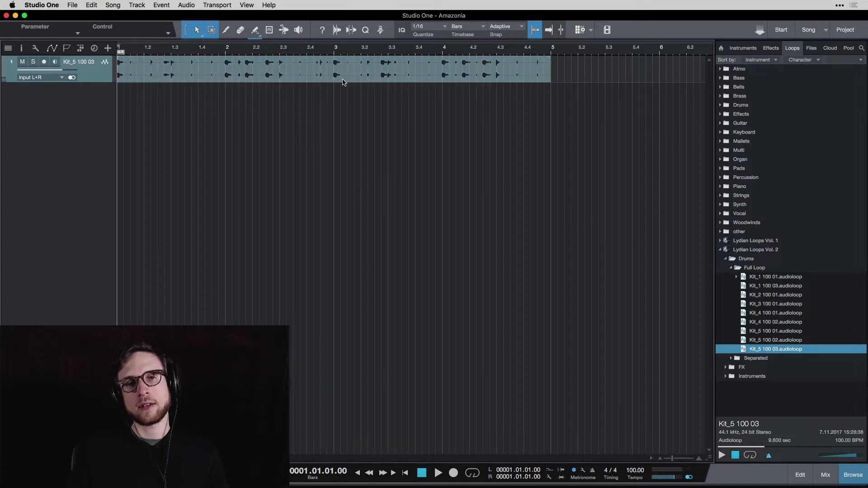
pyautogui.click(343, 80)
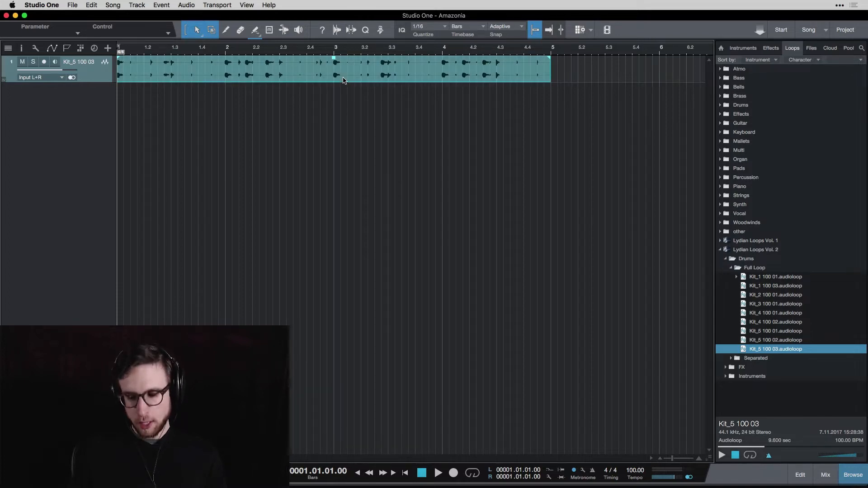
pyautogui.press('p')
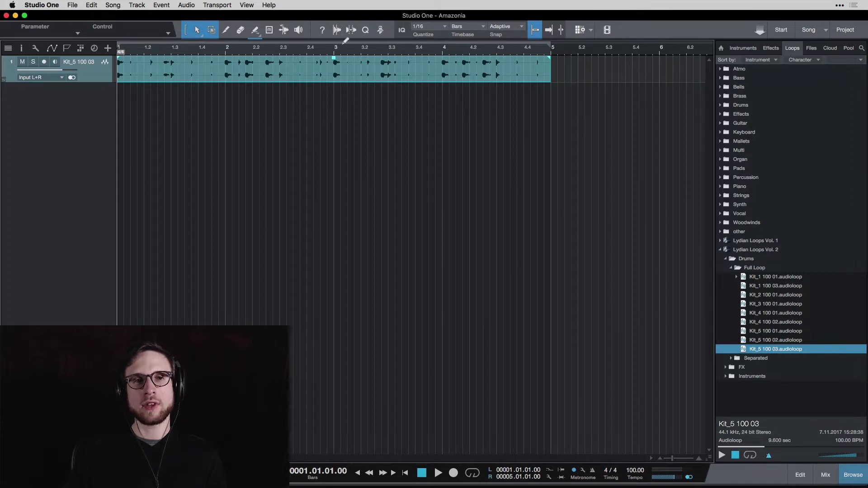
pyautogui.moveTo(342, 43); pyautogui.dragTo(632, 44)
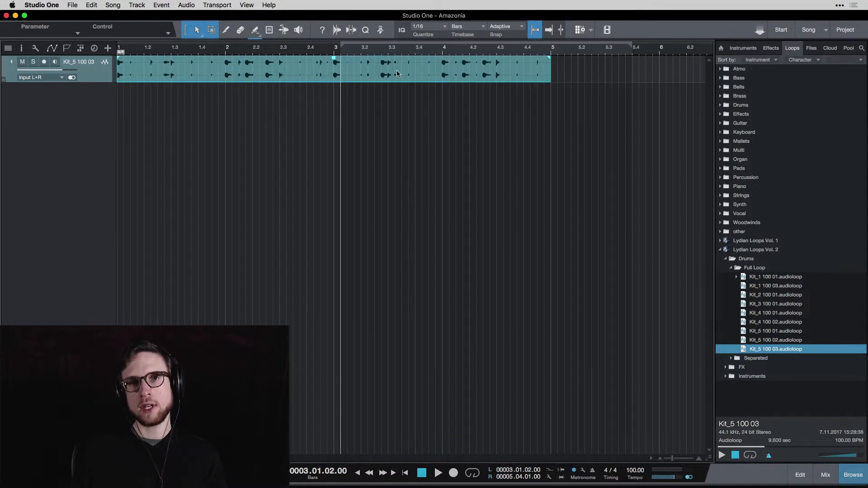
pyautogui.press('p')
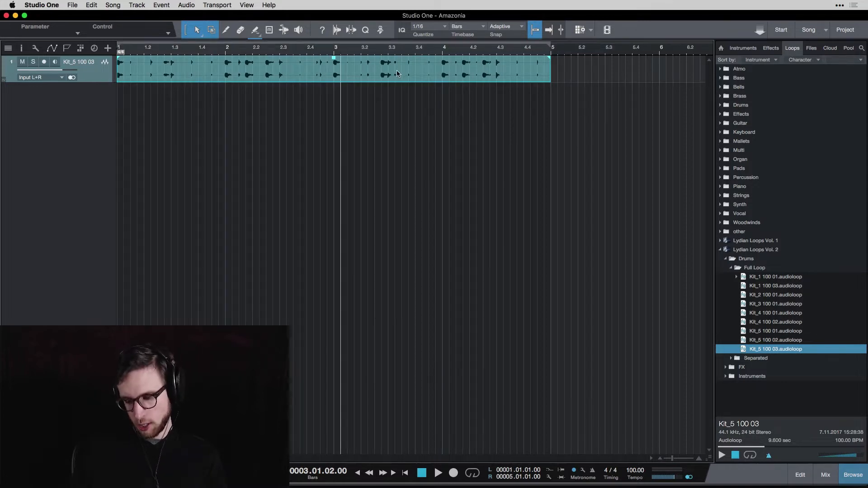
pyautogui.press('/')
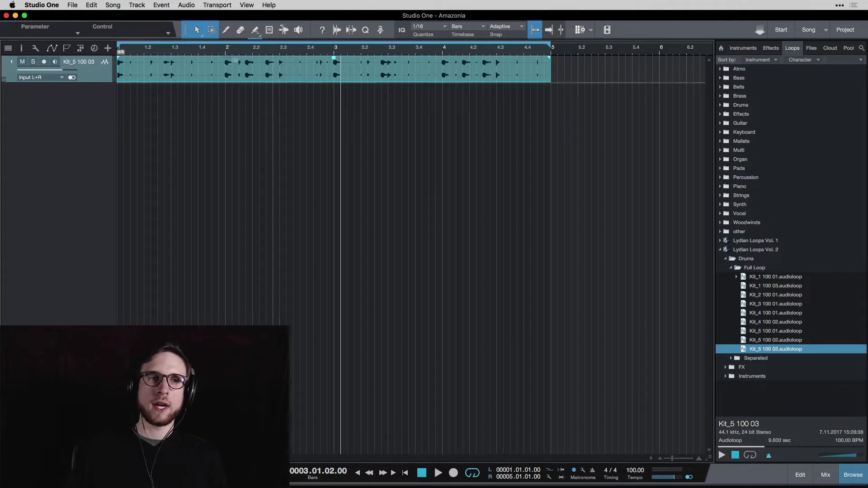
# - Play the drum loop briefly from the start of bar 1 and stop playback
pyautogui.click(119, 53)
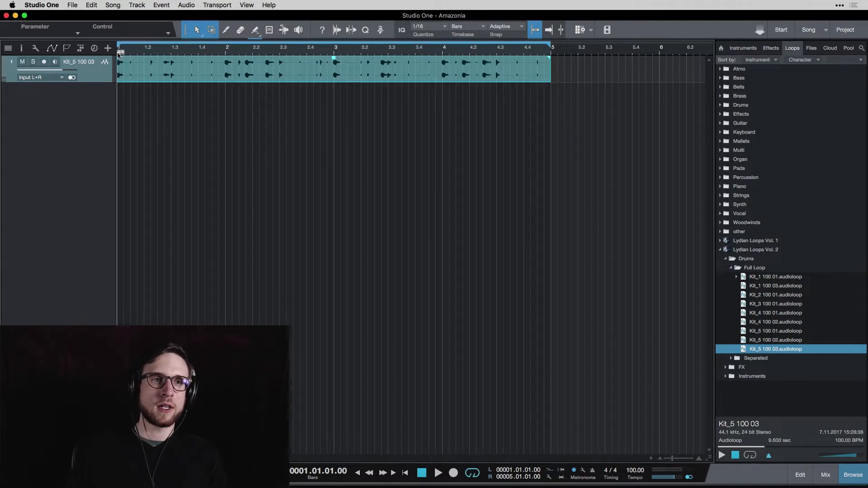
pyautogui.press('space')
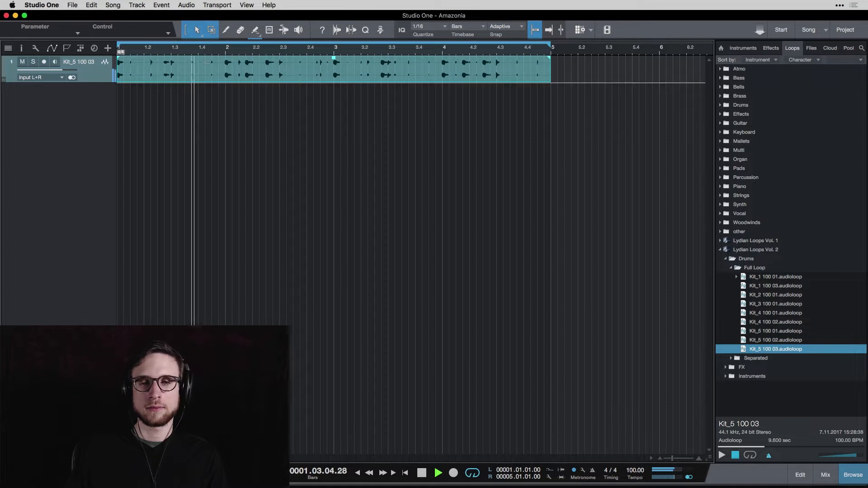
pyautogui.press('space')
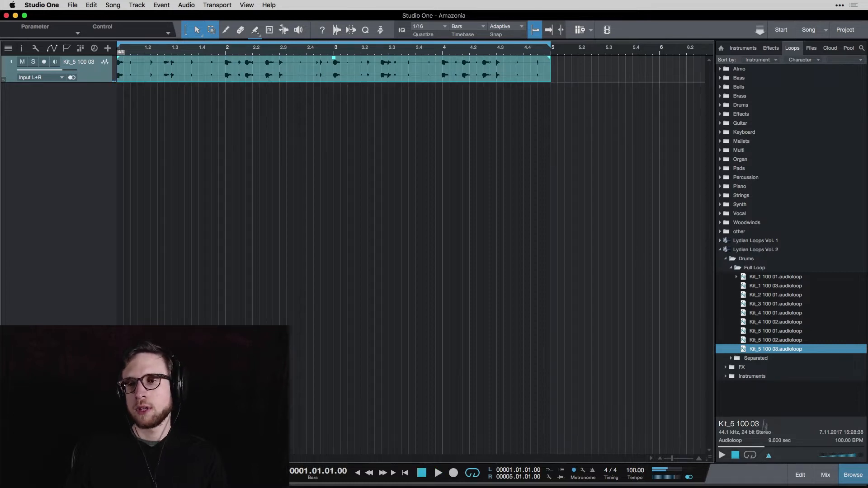
# - Audition the EP 120 Cmaj 03, 04 and 05 loops in the Electric Piano instruments folder of Lydian Loops Vol. 2
pyautogui.click(732, 268)
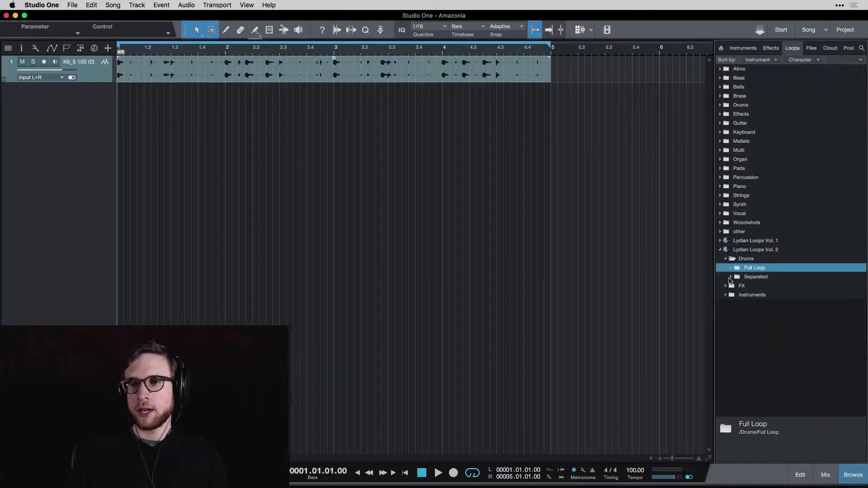
pyautogui.click(726, 260)
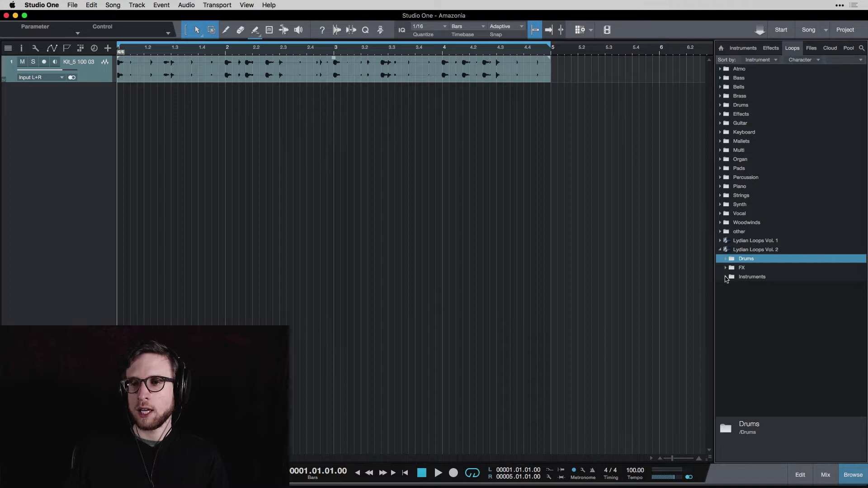
pyautogui.click(725, 275)
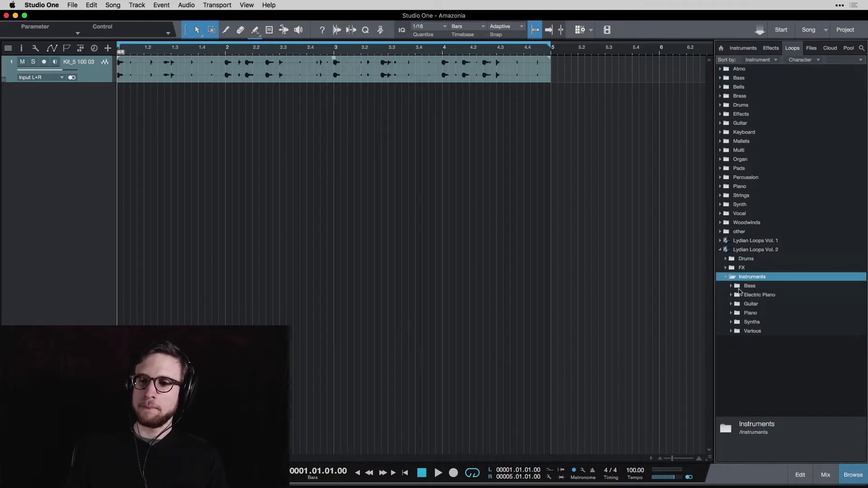
pyautogui.click(731, 295)
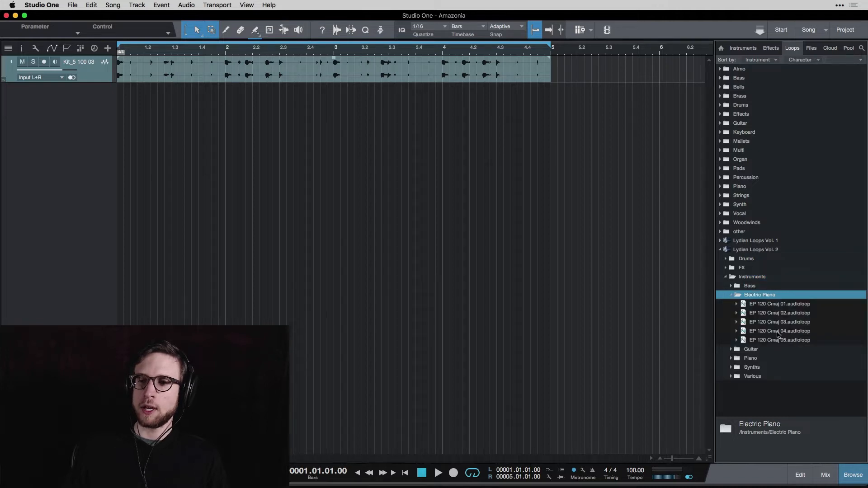
pyautogui.click(789, 322)
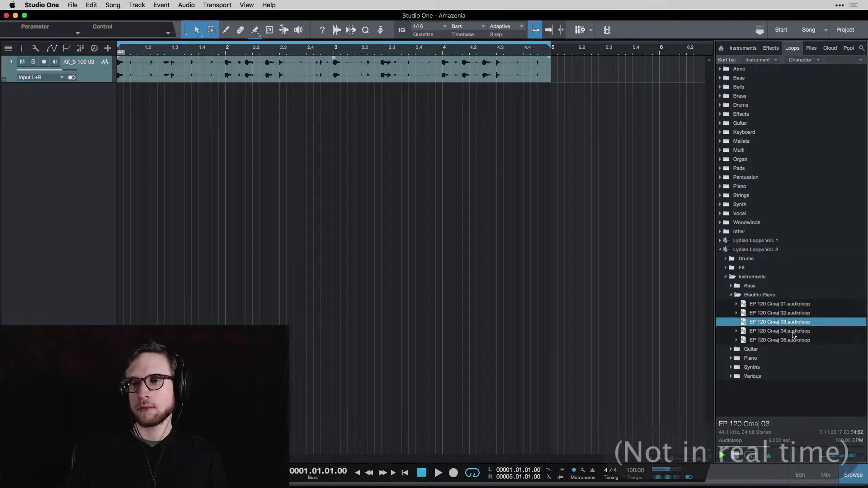
pyautogui.click(792, 333)
pyautogui.click(794, 341)
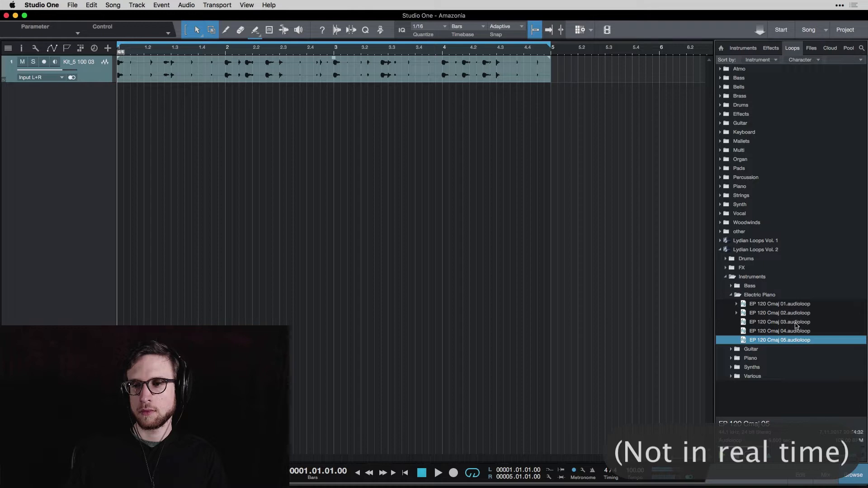
pyautogui.click(795, 323)
pyautogui.click(789, 332)
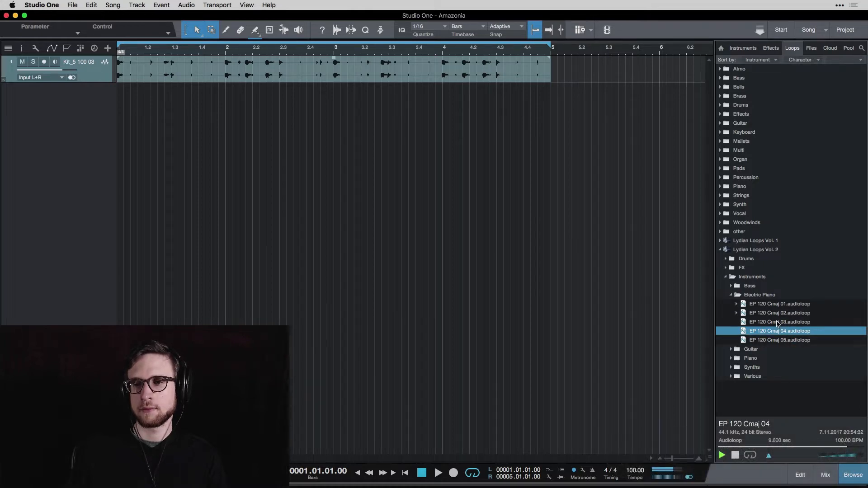
pyautogui.click(781, 322)
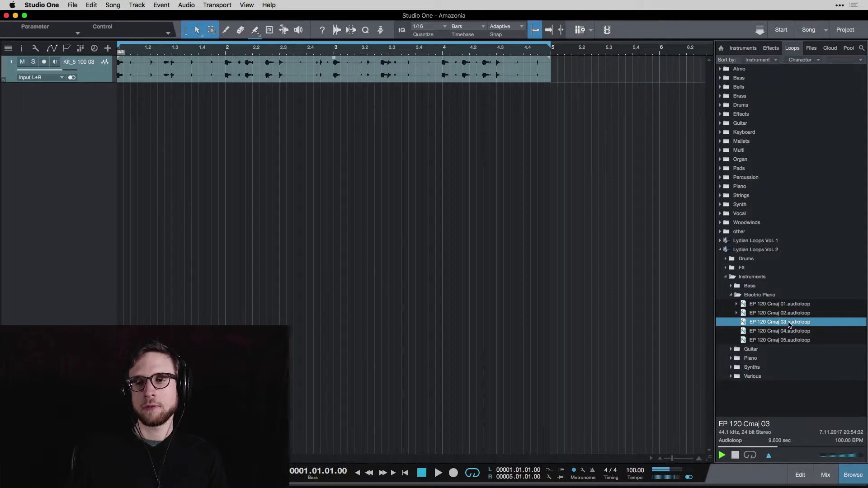
# - Add the EP 120 Cmaj 03 loop to a new track at bar 1 and play it together with the drums
pyautogui.moveTo(789, 324); pyautogui.dragTo(134, 135)
pyautogui.press('space')
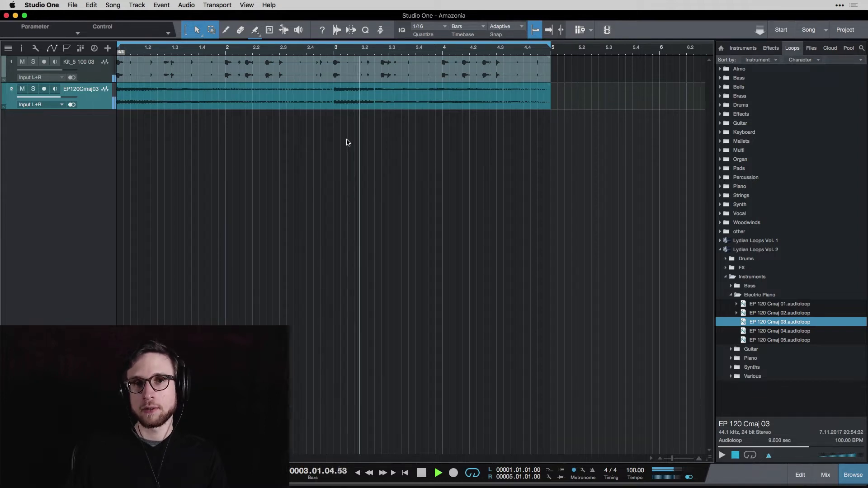
pyautogui.press('space')
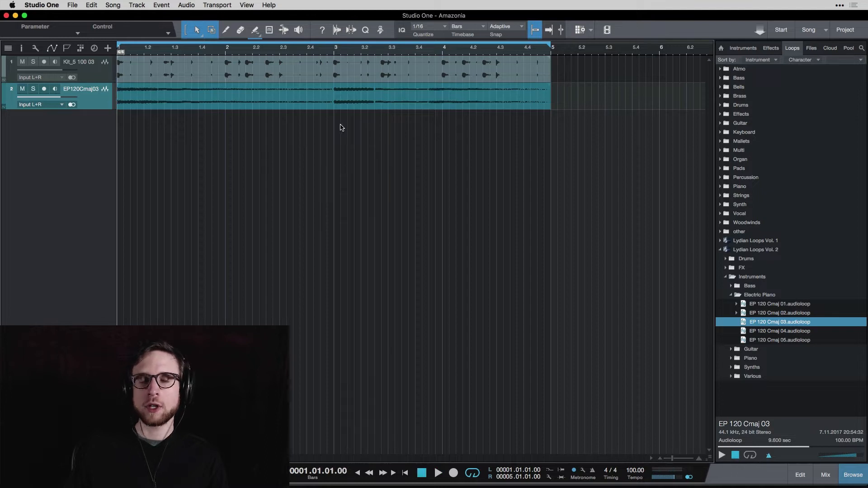
# - Audition the Acoustic Bass 100 Cmaj 01 loop from the Bass instruments folder of Lydian Loops Vol. 2 and briefly play the song
pyautogui.click(732, 295)
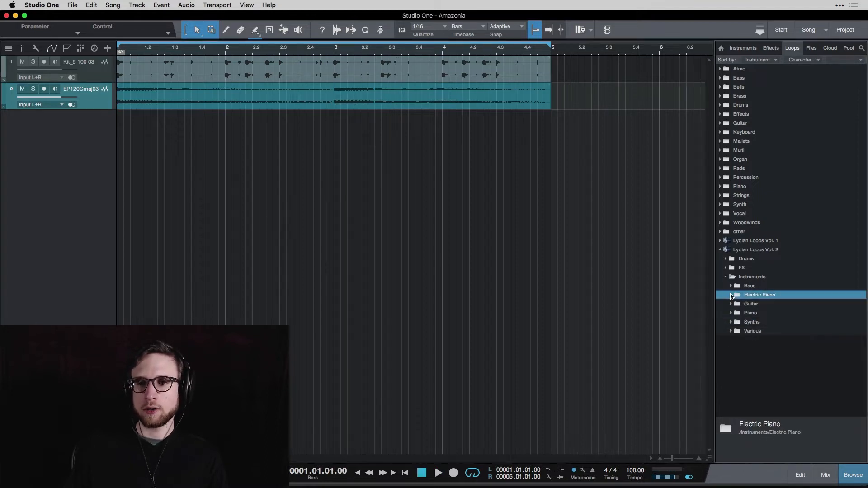
pyautogui.click(732, 286)
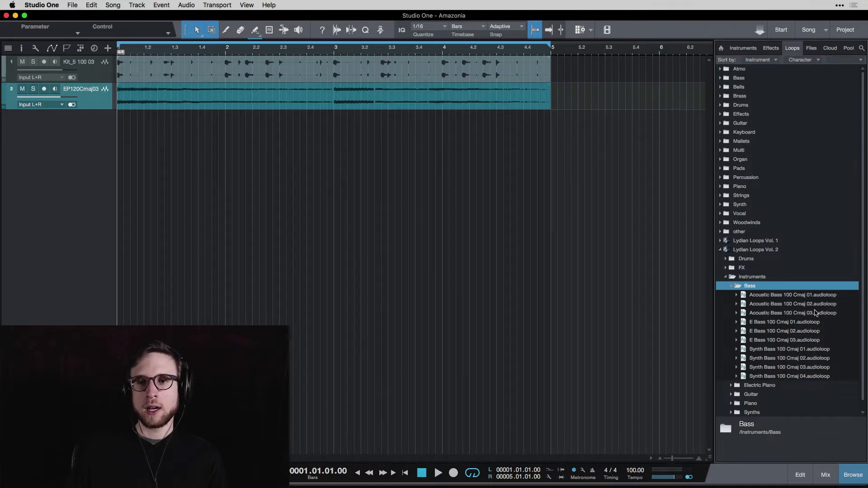
pyautogui.click(780, 298)
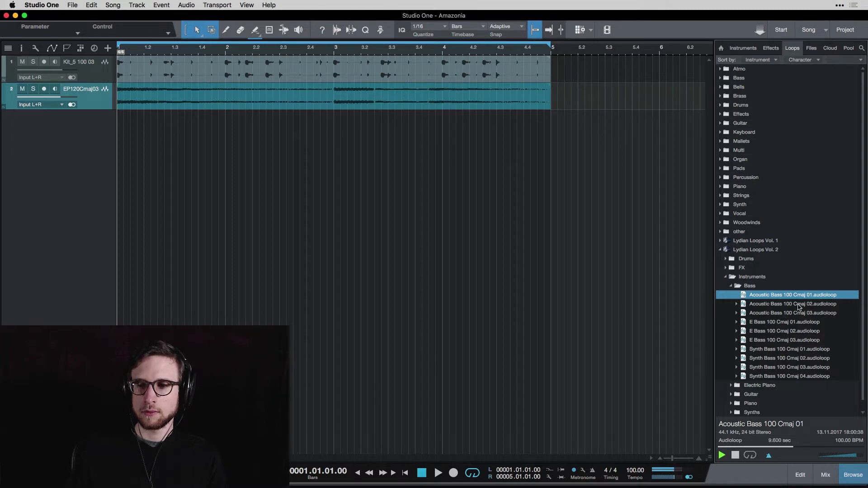
pyautogui.press('space')
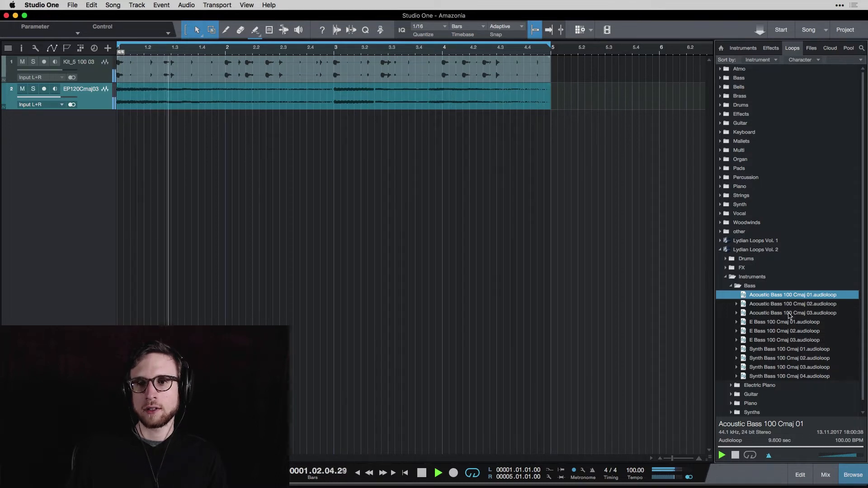
pyautogui.press('space')
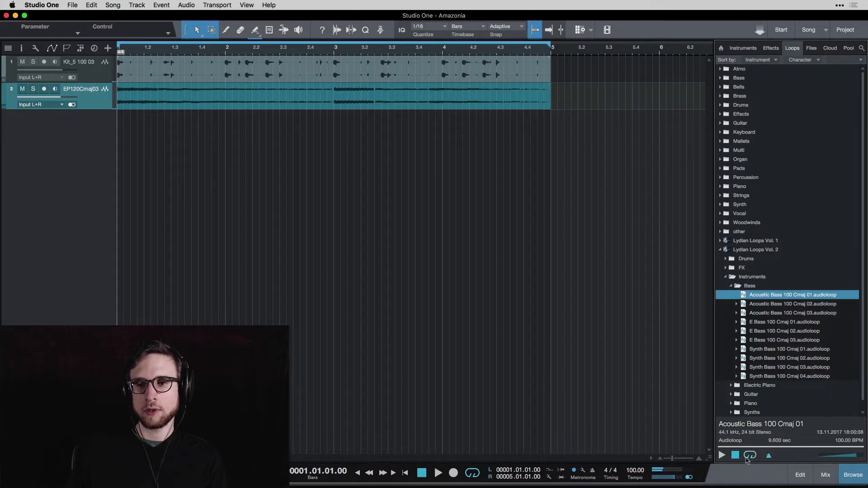
# - Add the Acoustic Bass 100 Cmaj 01 loop to a new track at bar 1 and play it with the other loops
pyautogui.moveTo(776, 296); pyautogui.dragTo(137, 158)
pyautogui.press('space')
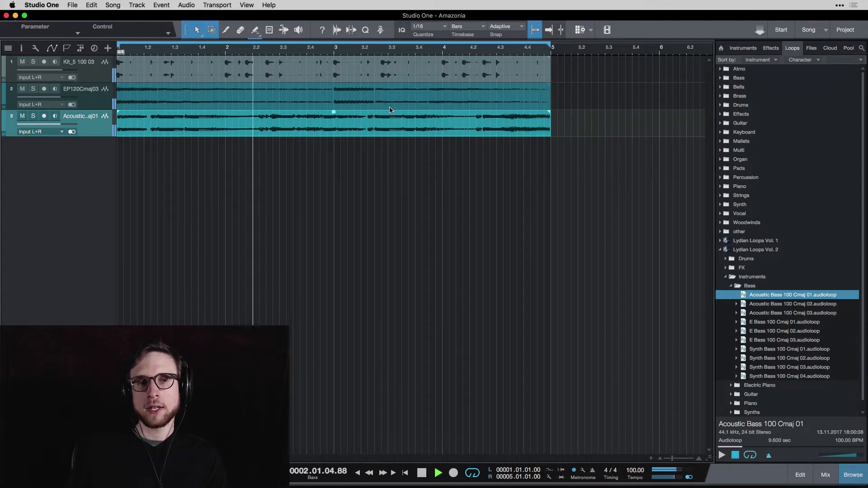
pyautogui.press('space')
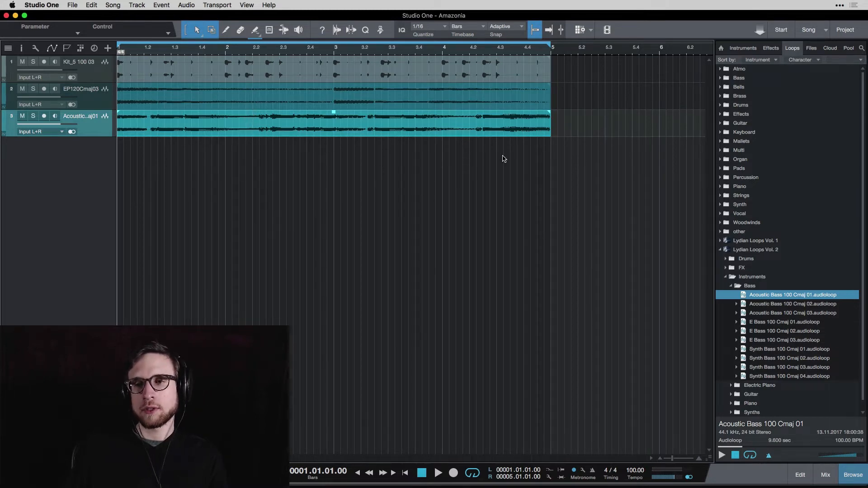
# - Compare the E Bass 100 Cmaj 01 and Acoustic Bass 100 Cmaj 01 loops, and add the E Bass loop to a new track at bar 1
pyautogui.click(783, 323)
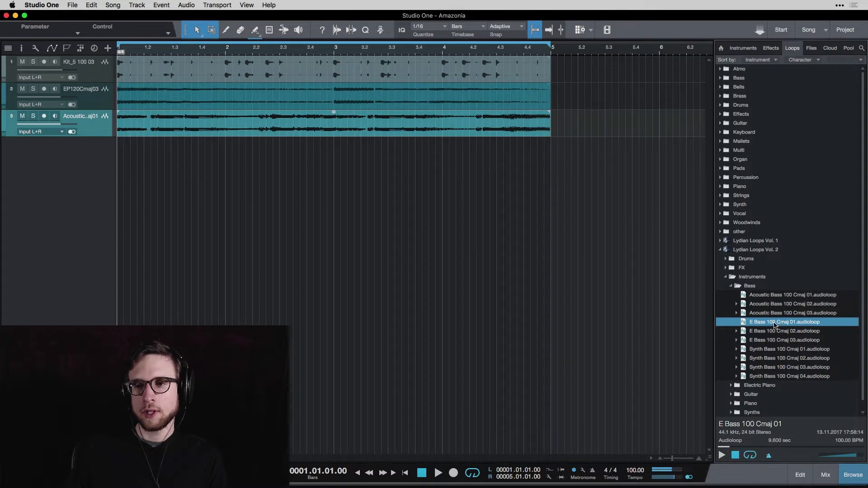
pyautogui.click(771, 295)
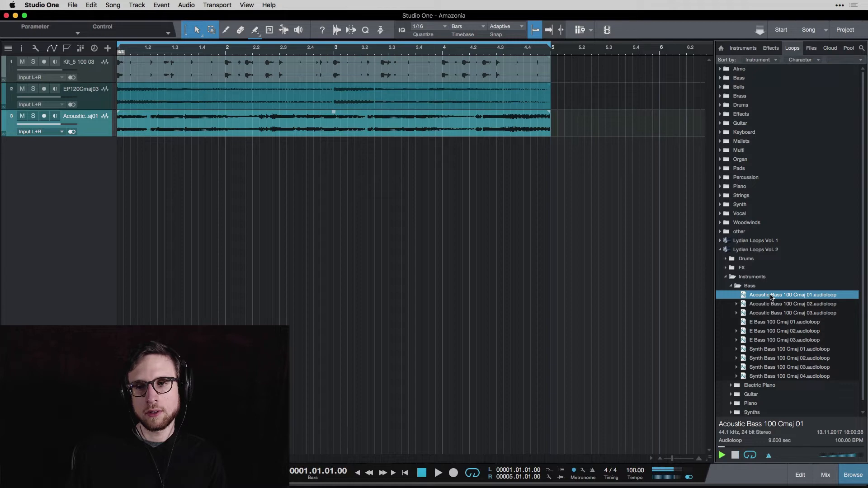
pyautogui.click(778, 323)
pyautogui.moveTo(783, 324); pyautogui.dragTo(134, 159)
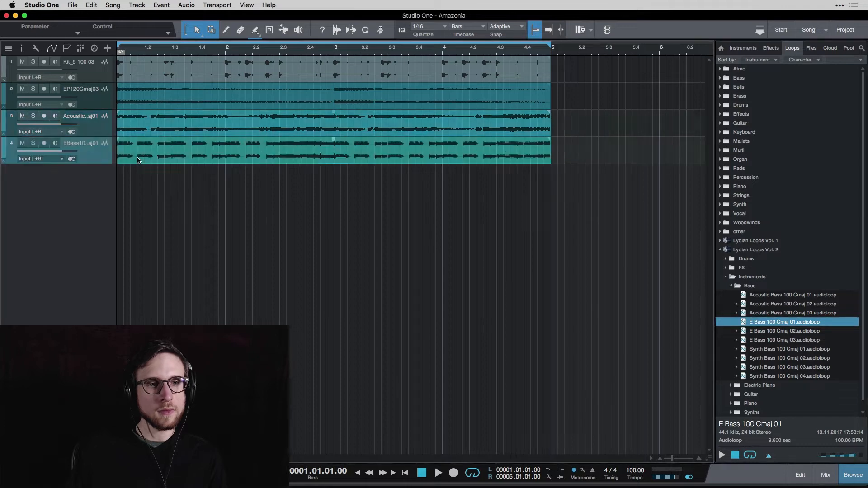
# - Trim the E Bass event to end at 1.3 and the Acoustic Bass event to start there, and play the result
pyautogui.moveTo(549, 155); pyautogui.dragTo(157, 155)
pyautogui.moveTo(119, 128); pyautogui.dragTo(171, 154)
pyautogui.press('space')
pyautogui.press('space')
pyautogui.press('space')
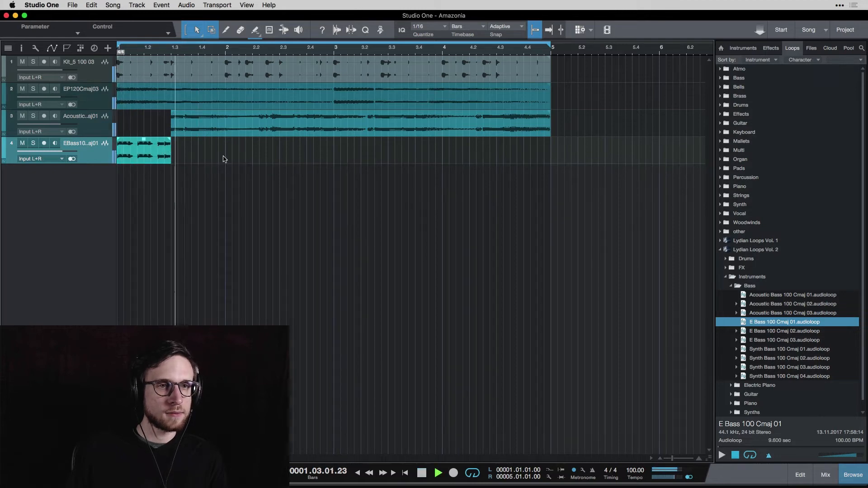
pyautogui.press('space')
# - Solo the Acoustic Bass and E Bass tracks and play the changeover between their events several times
pyautogui.click(33, 116)
pyautogui.click(33, 143)
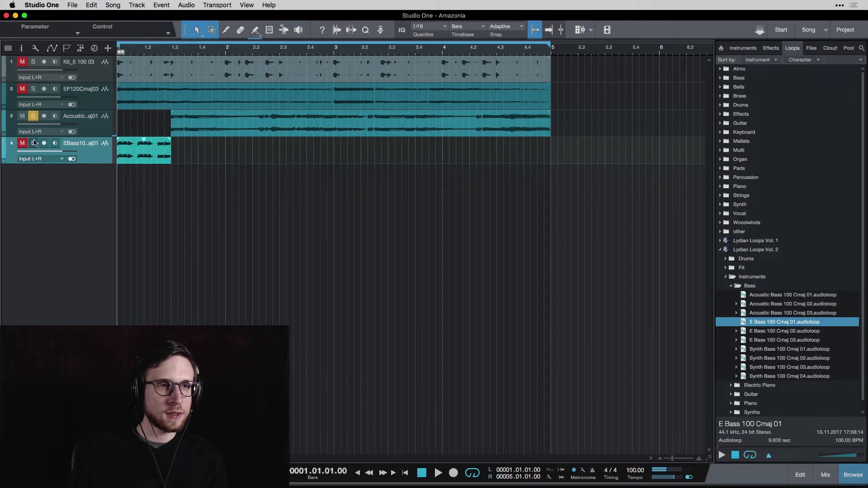
pyautogui.press('space')
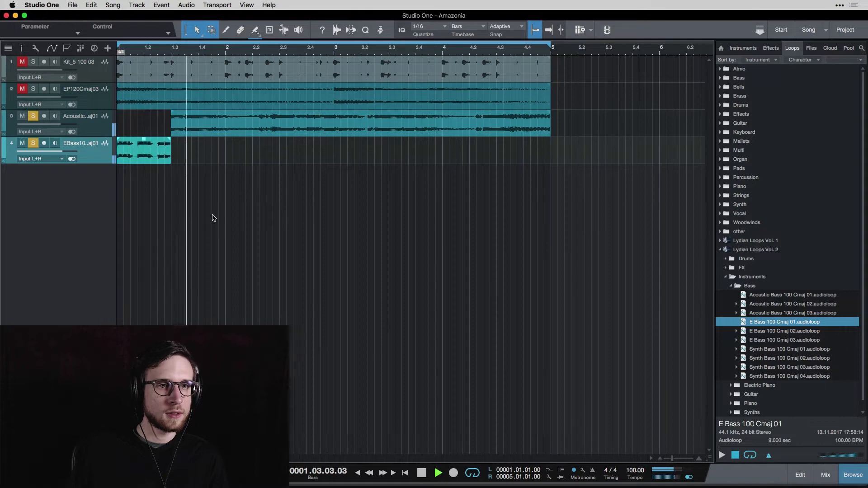
pyautogui.press('space')
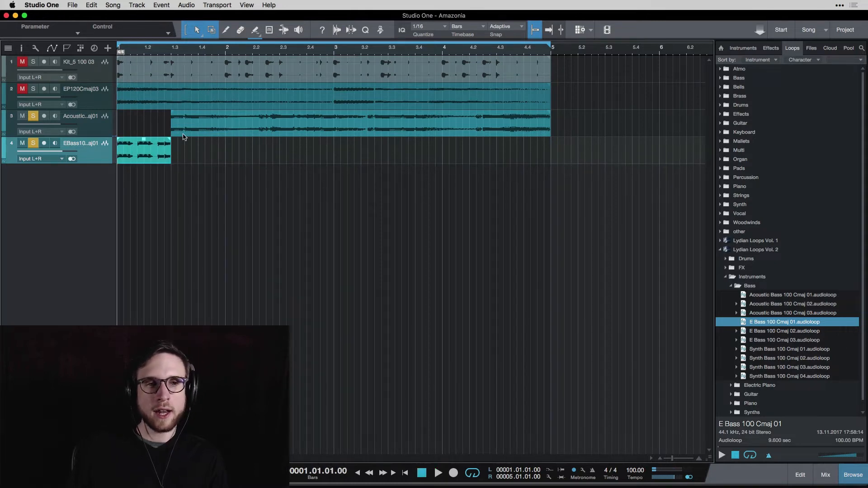
pyautogui.press('space')
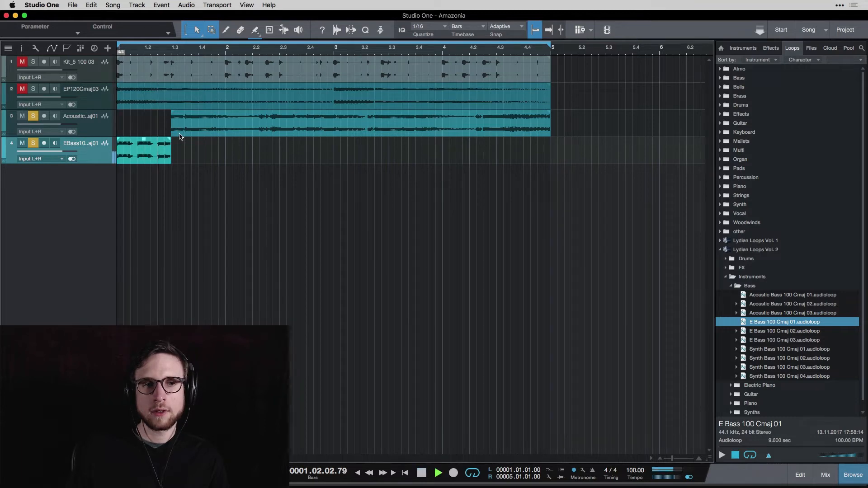
pyautogui.press('space')
pyautogui.press('space')
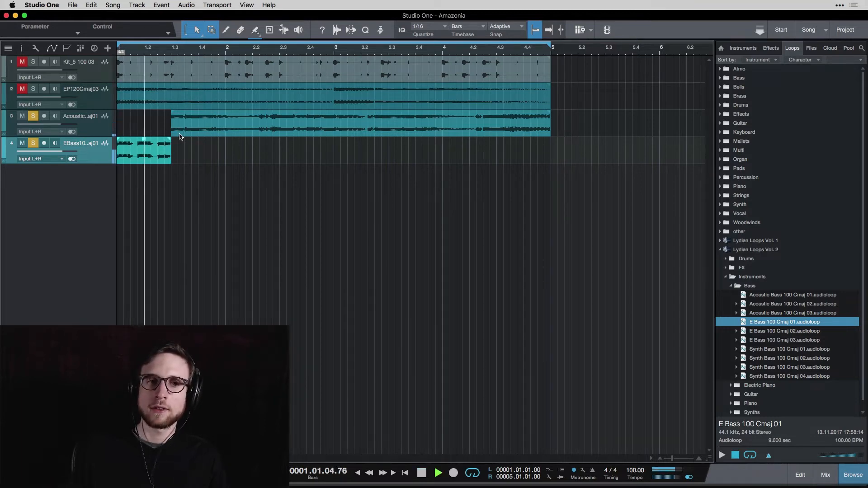
pyautogui.press('space')
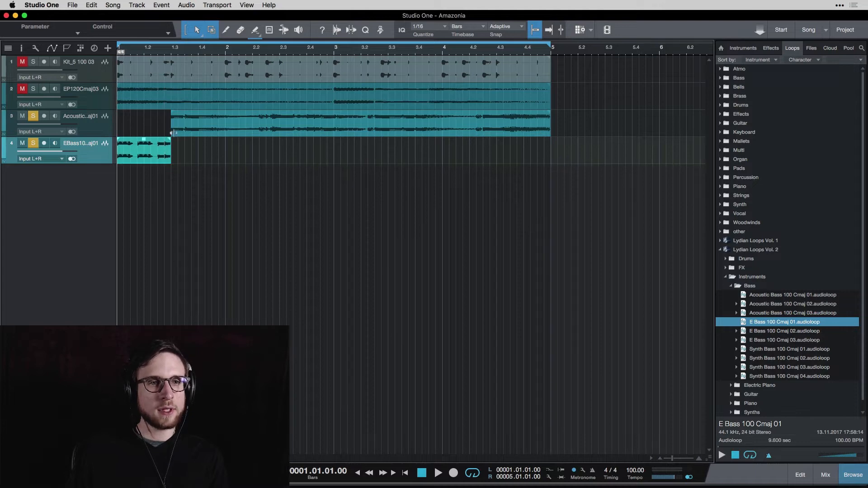
# - Open the Acoustic Bass event in the audio editor and examine the waveform closely at its start at 1.3
pyautogui.click(183, 132)
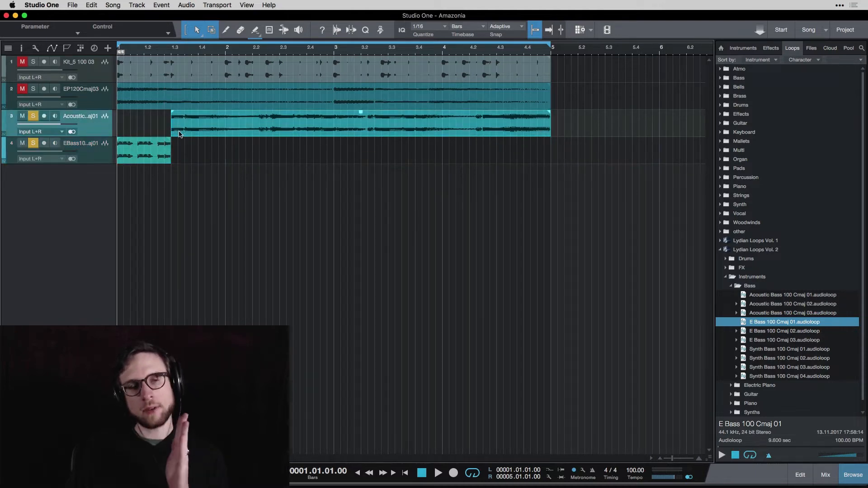
pyautogui.press('e')
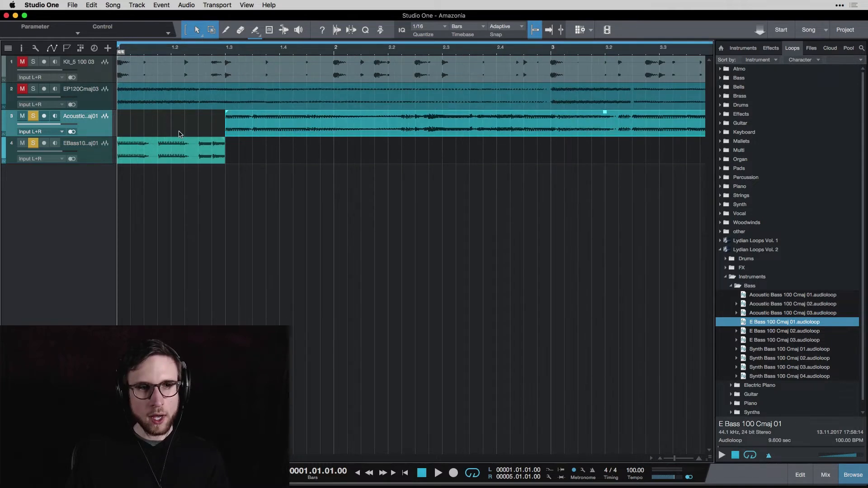
pyautogui.doubleClick(260, 133)
pyautogui.scroll(10, 271, 385)
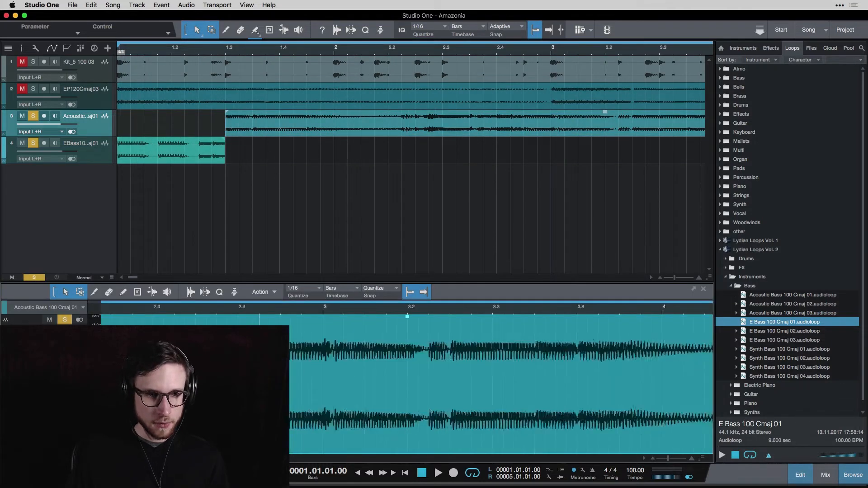
pyautogui.hscroll(-15, 497, 384)
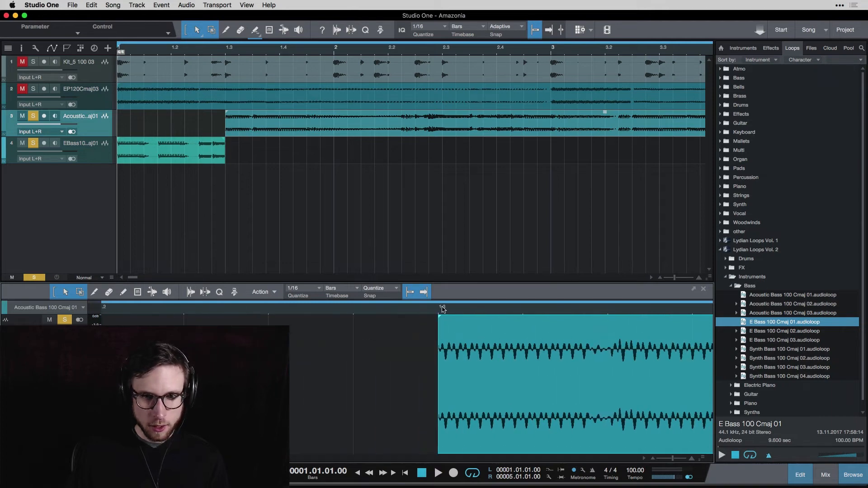
pyautogui.click(439, 312)
pyautogui.scroll(10, 515, 371)
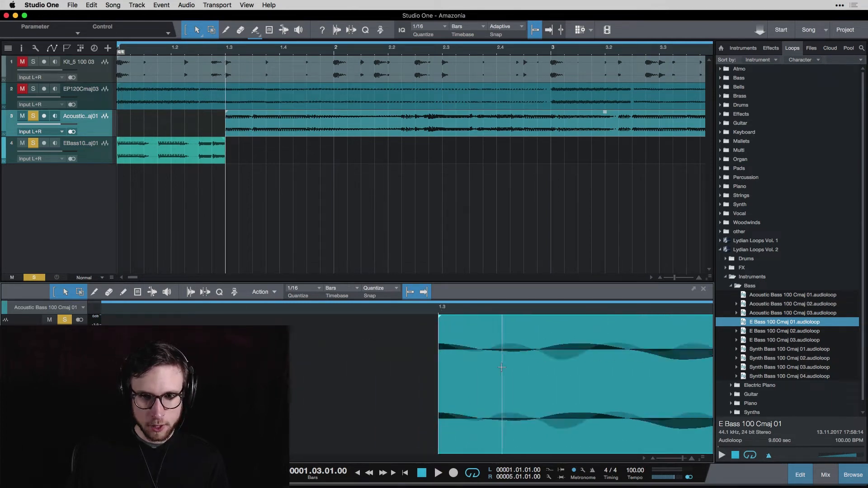
pyautogui.scroll(8, 515, 370)
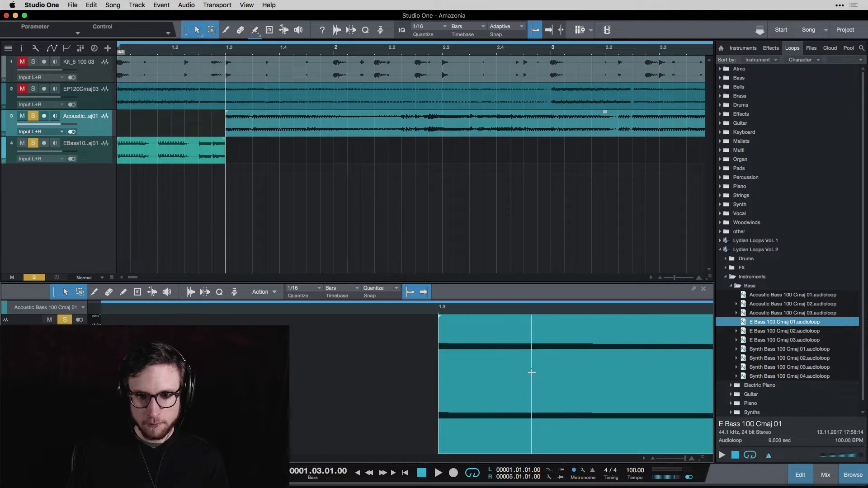
pyautogui.scroll(3, 533, 372)
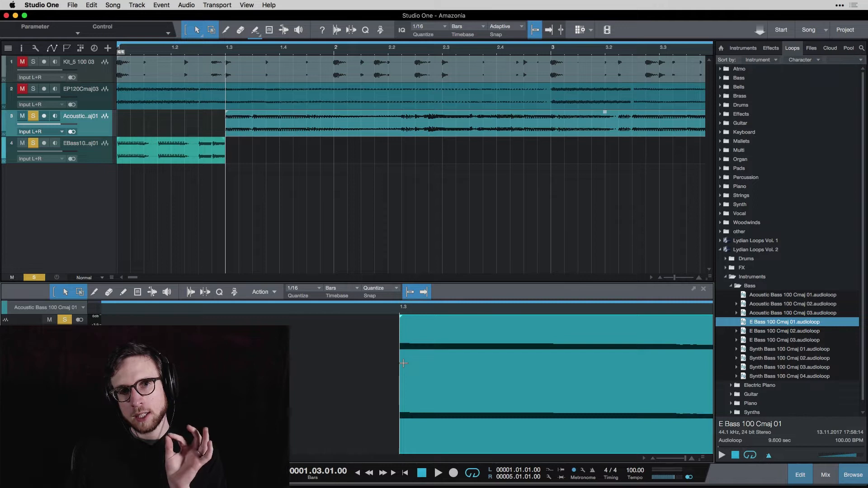
# - Play the soloed bass tracks across the cut at 1.3, starting from position 1.2.3
pyautogui.click(201, 53)
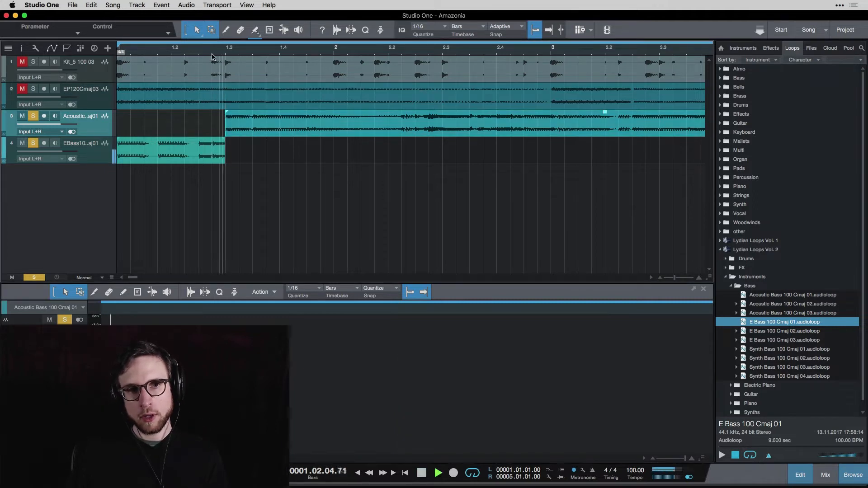
pyautogui.press('space')
pyautogui.press('space')
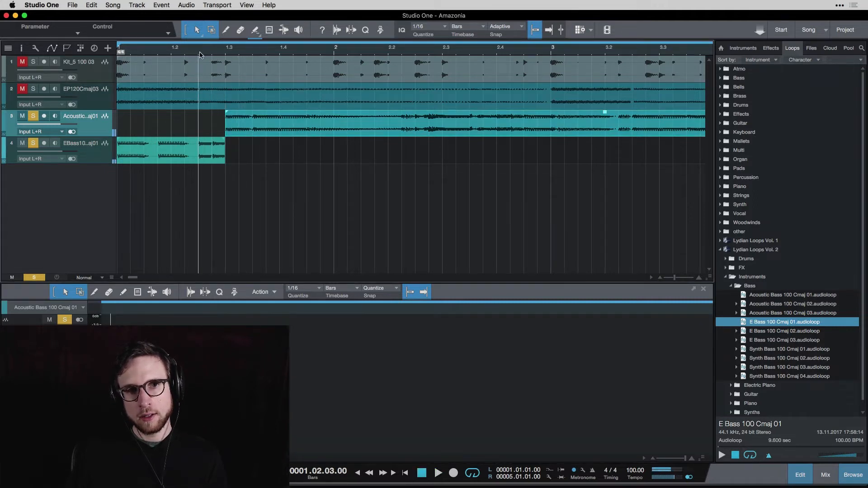
pyautogui.press('space')
pyautogui.press('space')
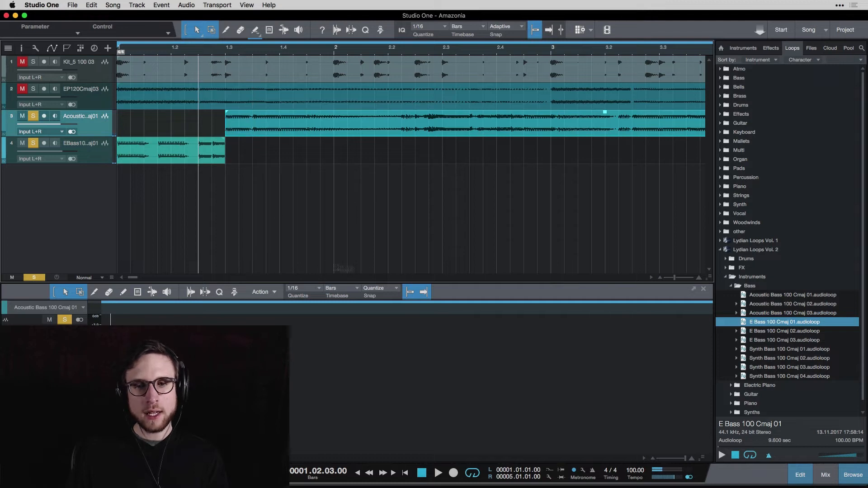
# - Close the audio editor, replay the changeover between the two bass events, and return the playhead to the start of bar 1
pyautogui.click(807, 479)
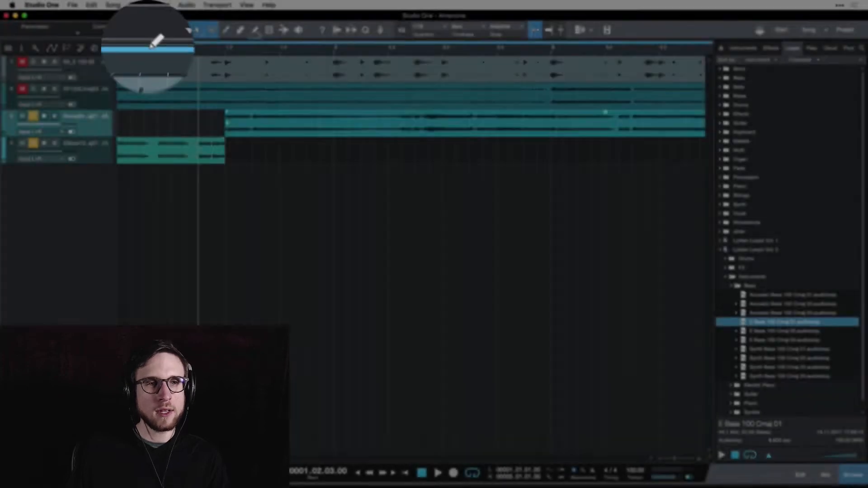
pyautogui.press('space')
pyautogui.press('space')
pyautogui.press('space')
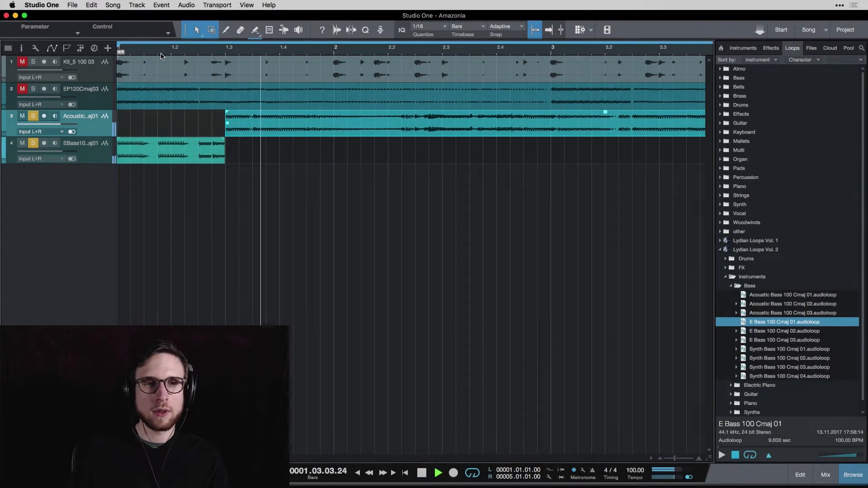
pyautogui.press('space')
pyautogui.press('space')
pyautogui.press('space')
pyautogui.press(',')
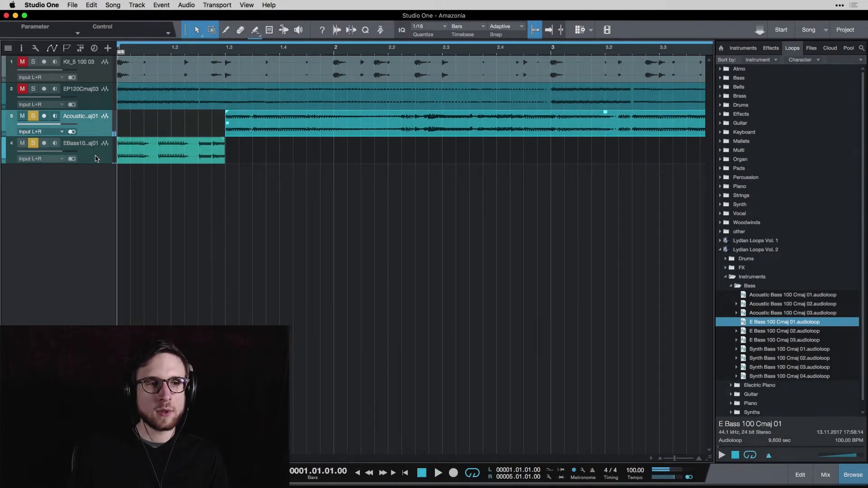
# - Set the E Bass track's volume to -1.7 while listening to playback, and take both bass tracks out of solo
pyautogui.click(96, 158)
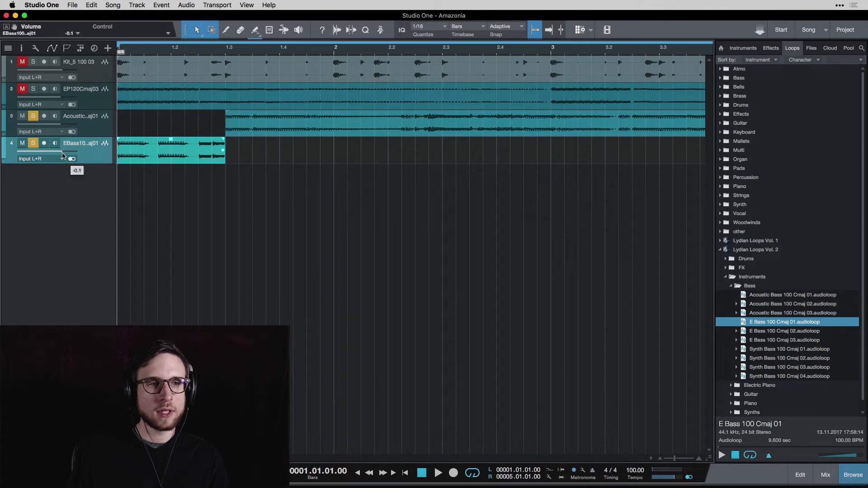
pyautogui.press('space')
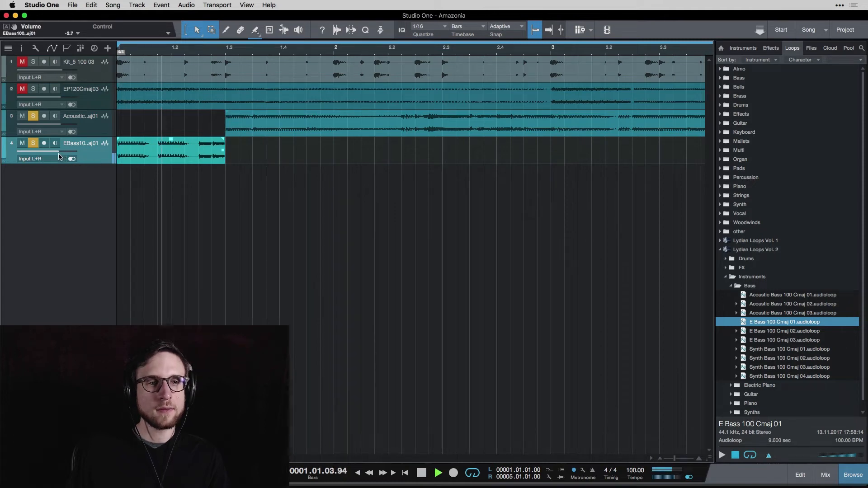
pyautogui.press('space')
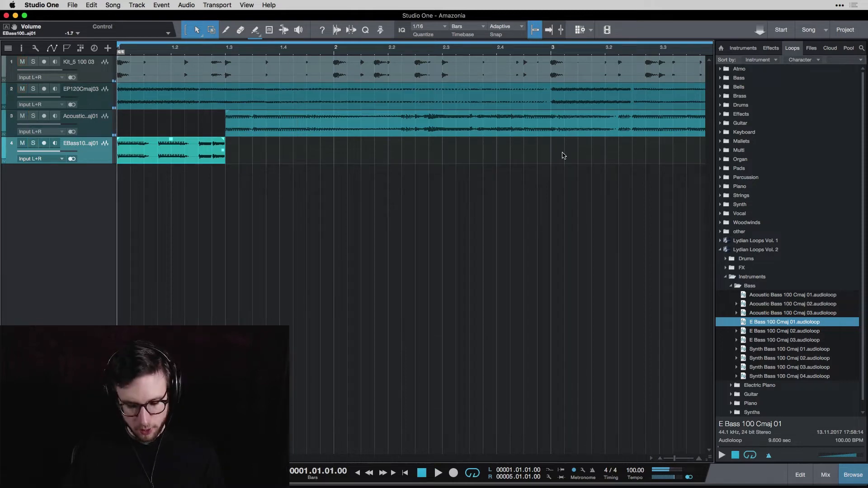
# - Split the Acoustic Bass event at bar 3
pyautogui.press('w')
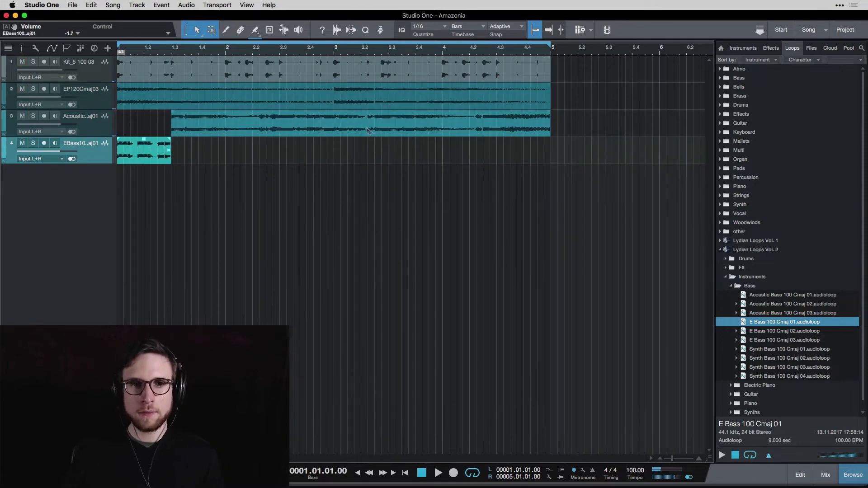
pyautogui.keyDown('alt'); pyautogui.click(334, 129); pyautogui.keyUp('alt')
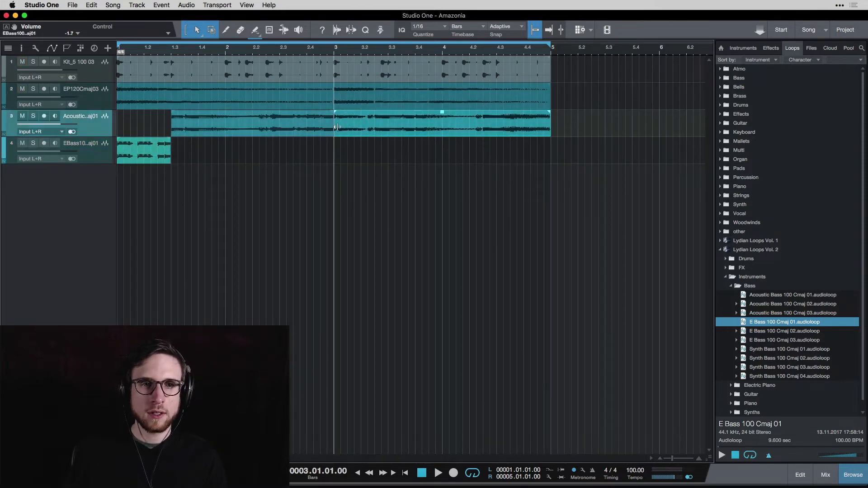
# - Trim the start of the second Acoustic Bass event to 3.3 and place a copy of the E Bass event at bar 3
pyautogui.moveTo(336, 128); pyautogui.dragTo(388, 137)
pyautogui.click(151, 154)
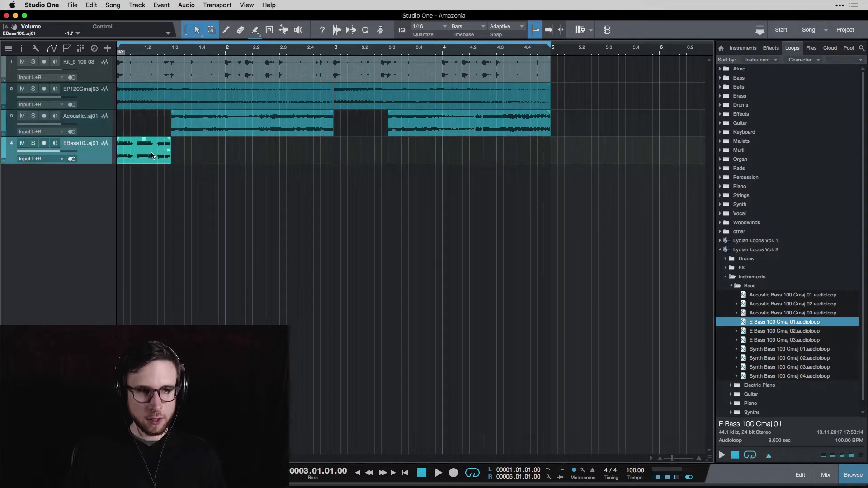
pyautogui.moveTo(152, 156); pyautogui.dragTo(370, 157)
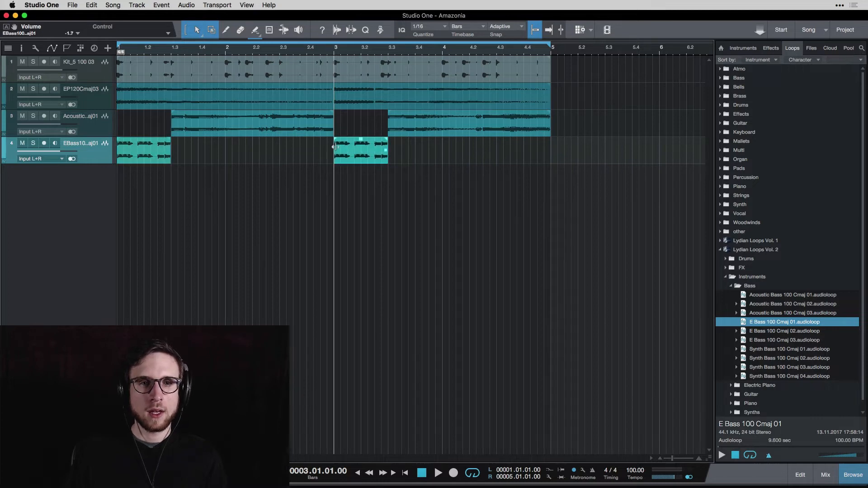
# - Inspect the bass events around bar 3, and play the arrangement from the start of bar 1
pyautogui.click(330, 118)
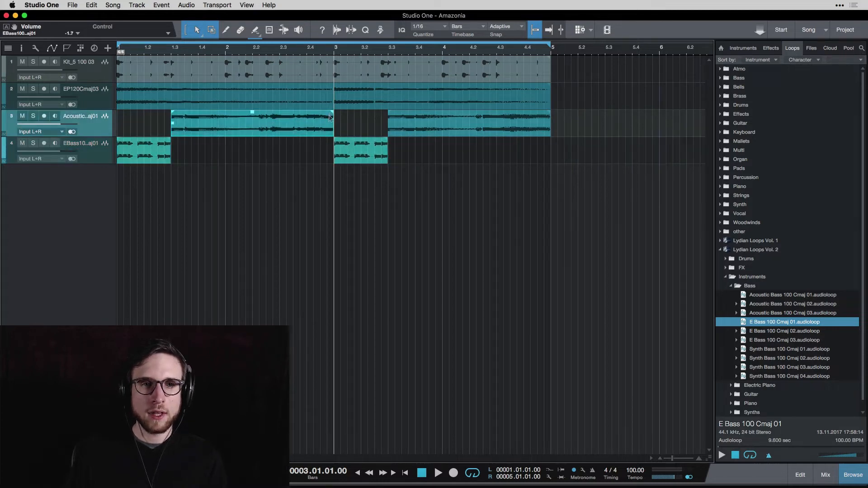
pyautogui.click(397, 133)
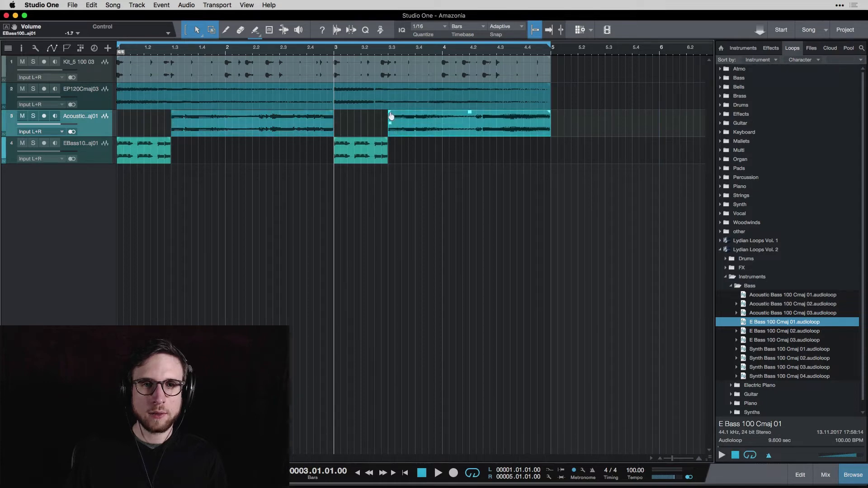
pyautogui.click(375, 159)
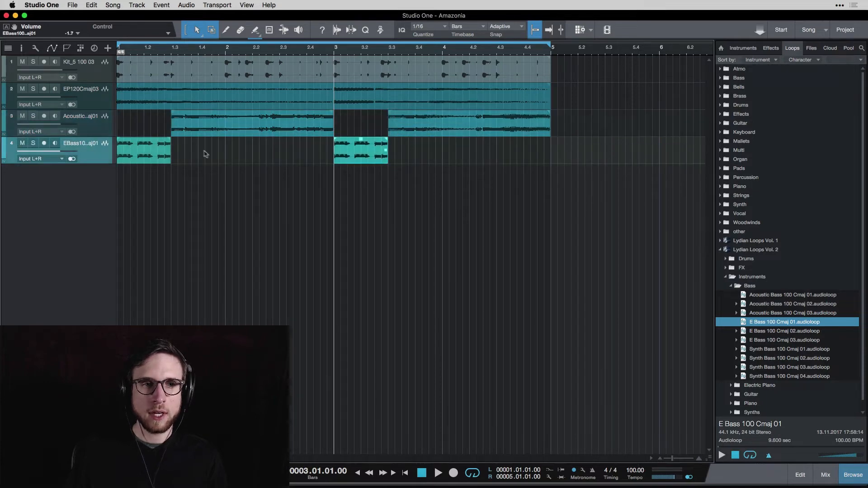
pyautogui.click(119, 53)
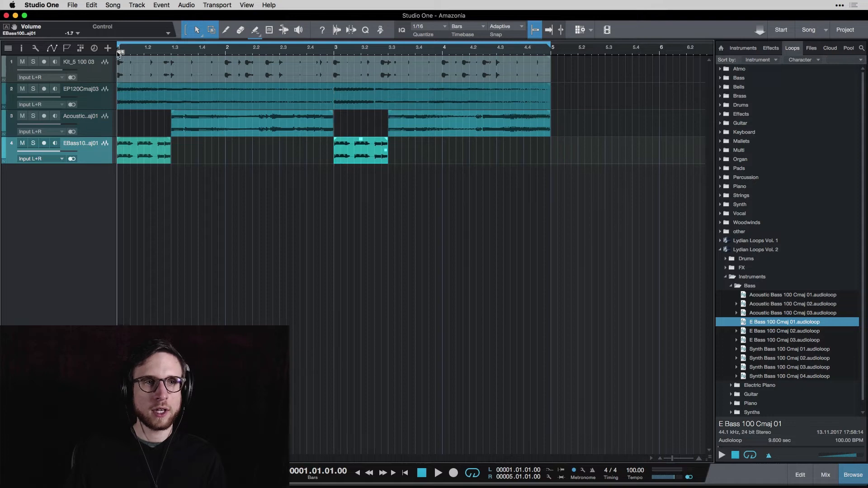
pyautogui.press('space')
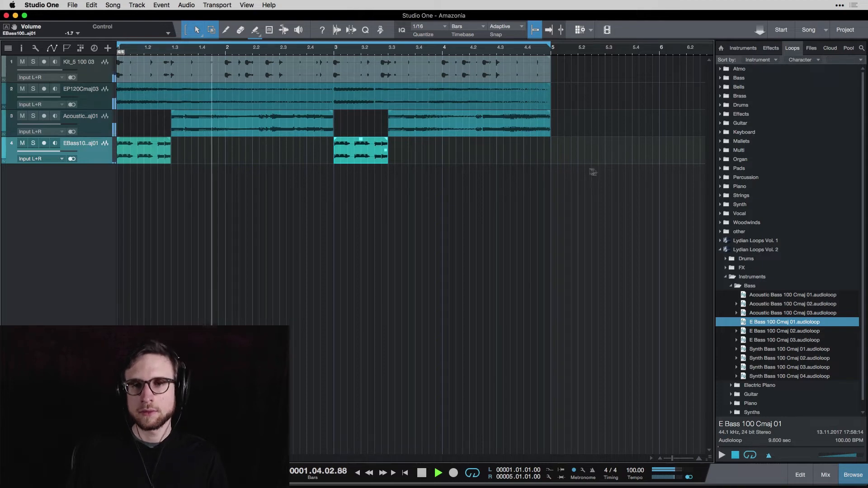
pyautogui.press('space')
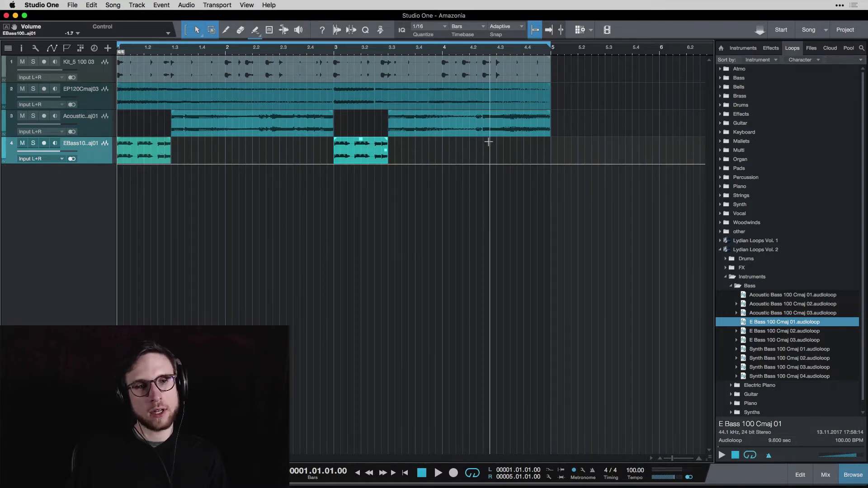
# - Audition the Guitar 100 Cmaj 01 and Guitar 100 Cmaj 02 loops from Lydian Loops Vol. 2 along with the song
pyautogui.click(733, 287)
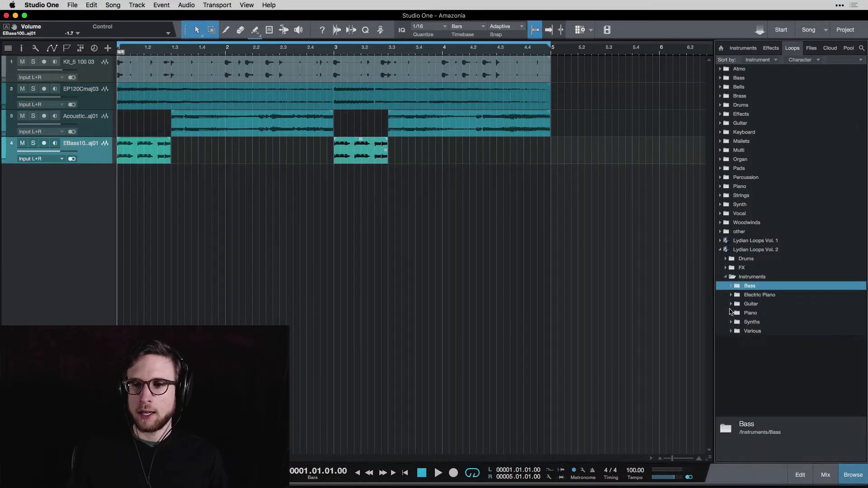
pyautogui.click(731, 304)
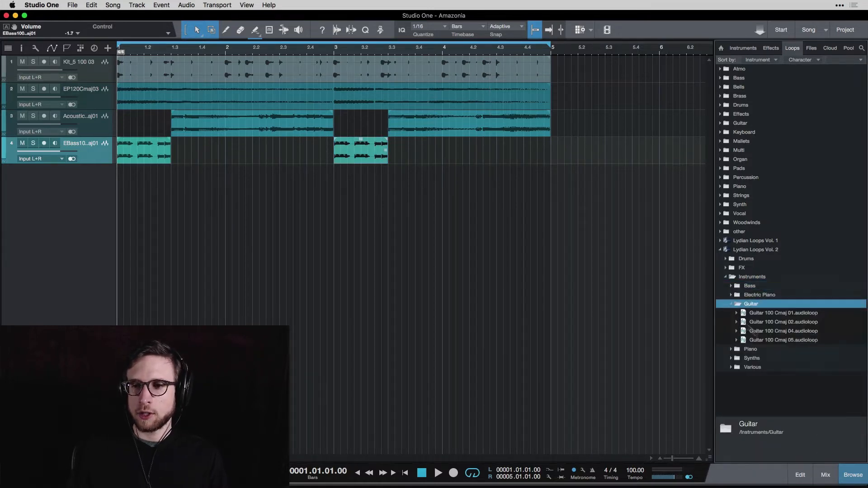
pyautogui.click(782, 314)
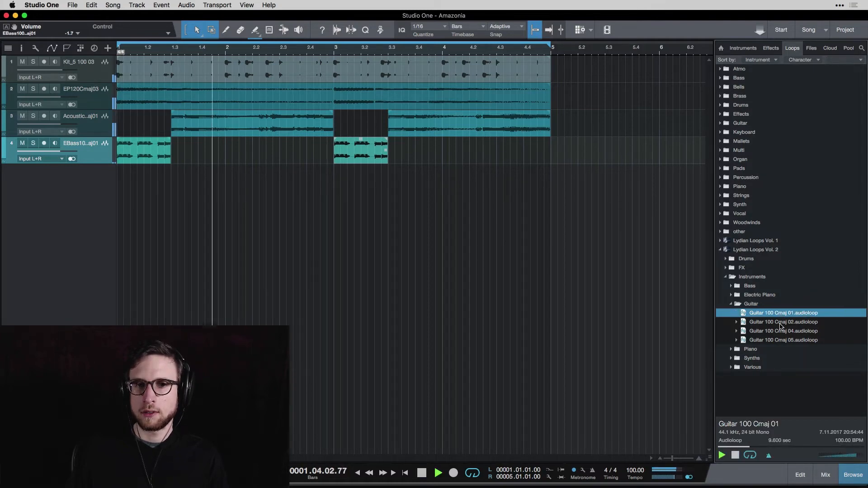
pyautogui.click(788, 322)
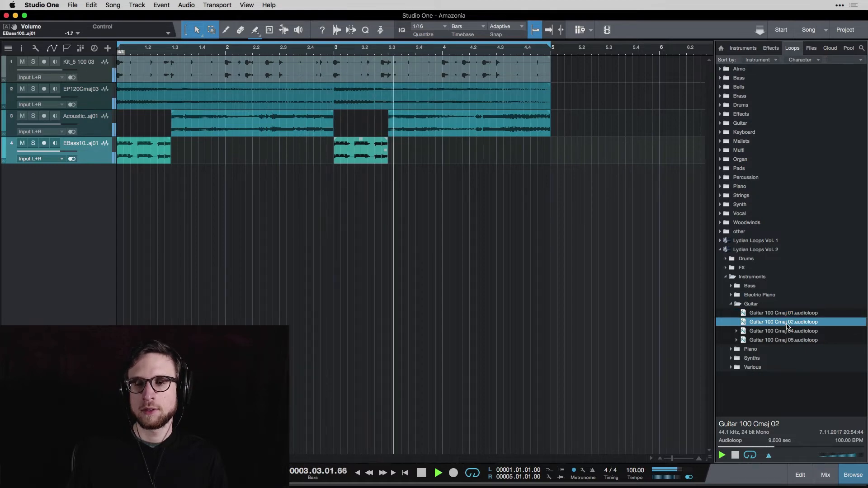
pyautogui.press('space')
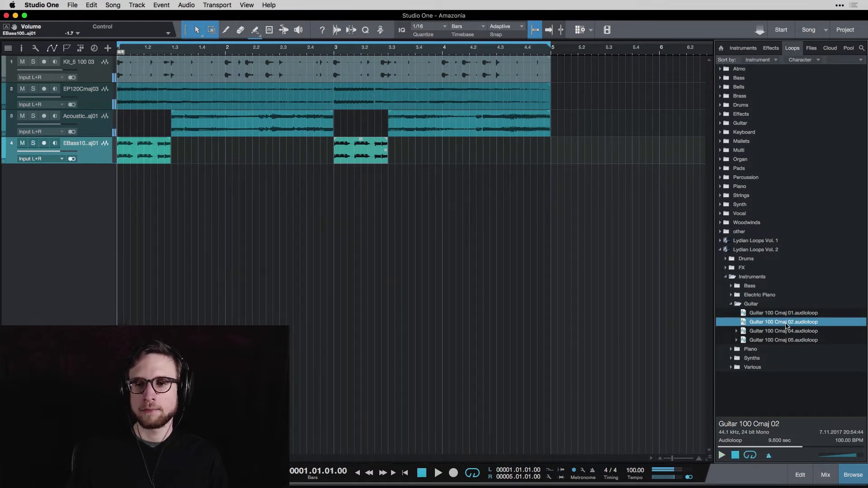
# - Add the Guitar 100 Cmaj 02 loop on a new track at bar 1 and listen to it with the arrangement
pyautogui.moveTo(784, 326); pyautogui.dragTo(155, 201)
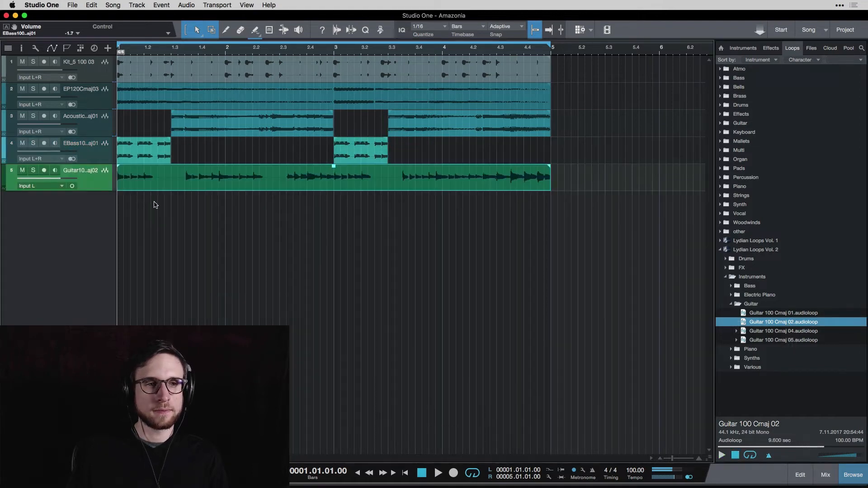
pyautogui.press('space')
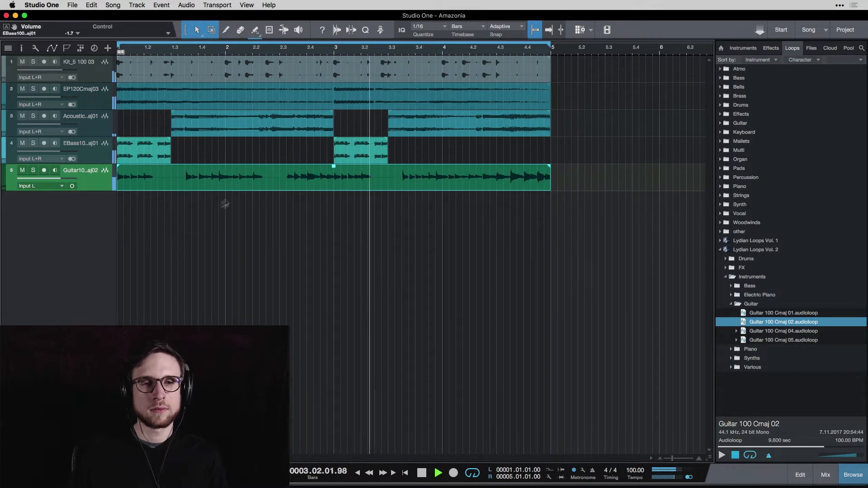
pyautogui.press('space')
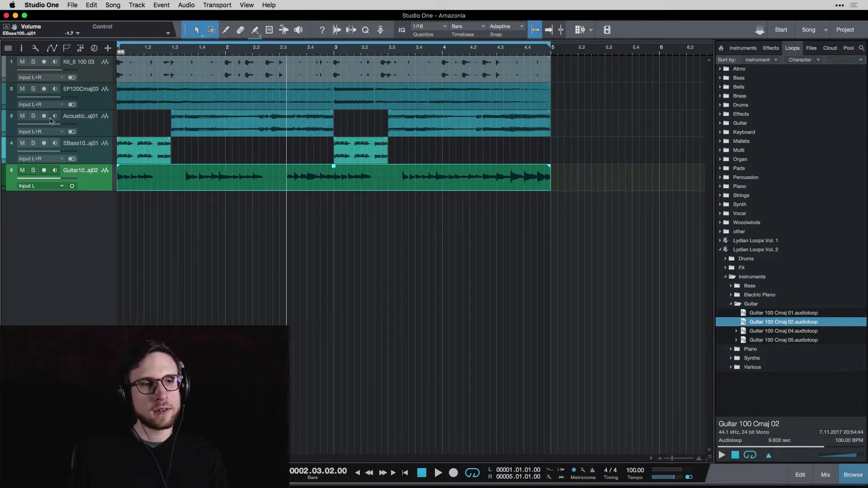
# - Solo the Acoustic Bass track and play its phrase leading into bar 3 from position 2.3.2
pyautogui.click(33, 116)
pyautogui.press('space')
pyautogui.press('space')
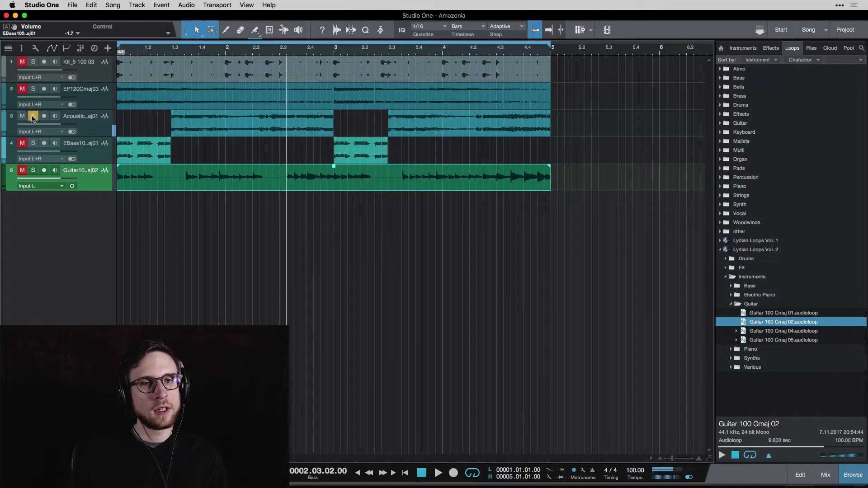
pyautogui.press('space')
pyautogui.press('space')
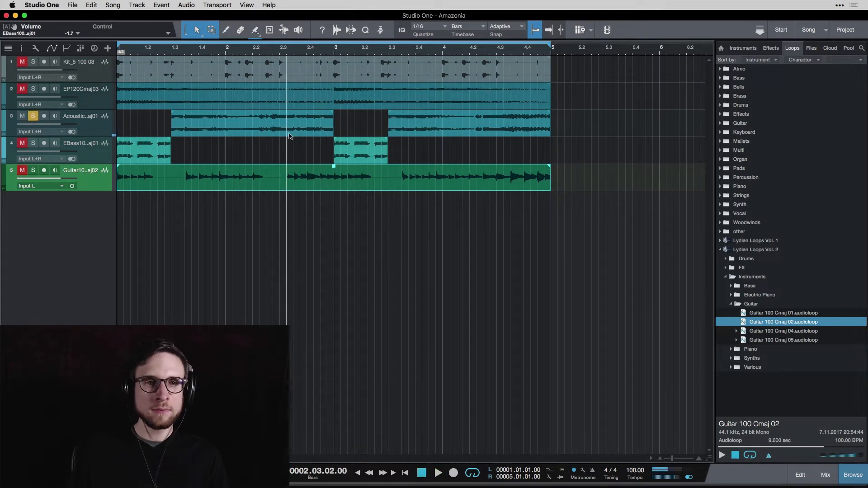
pyautogui.press('space')
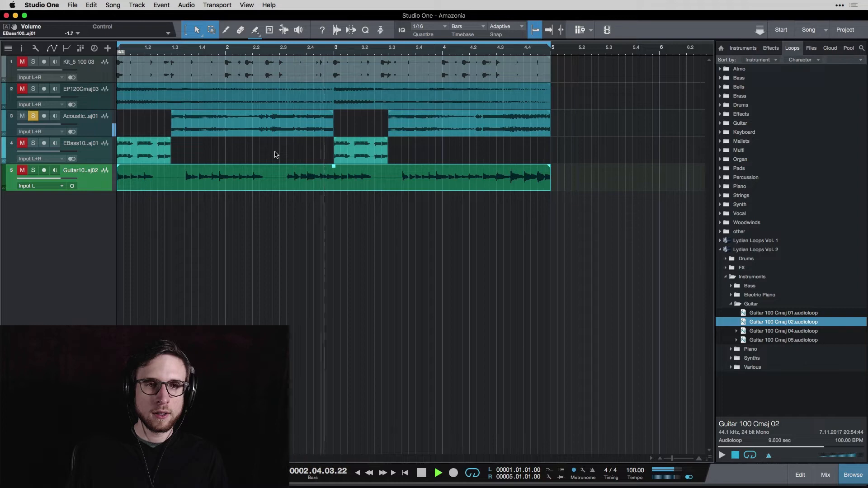
pyautogui.press('space')
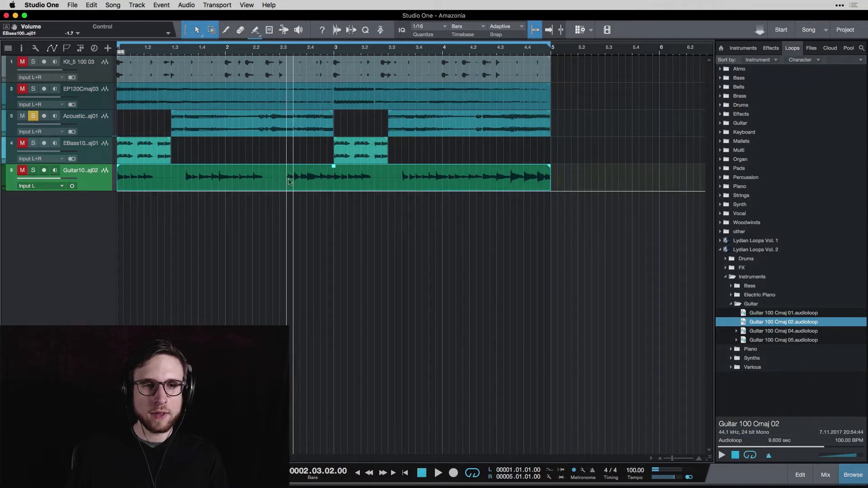
# - Split the guitar event at 2.3.2 and at bar 3, and delete the section in between
pyautogui.keyDown('alt'); pyautogui.click(286, 171); pyautogui.keyUp('alt')
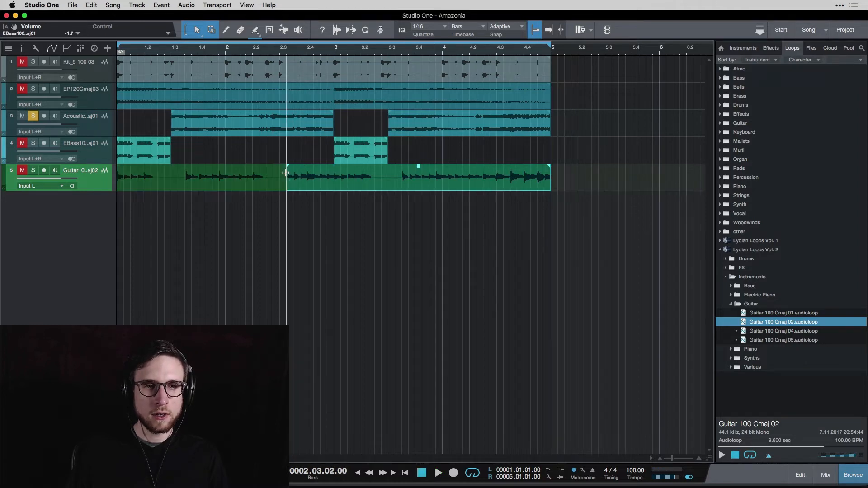
pyautogui.keyDown('alt'); pyautogui.click(334, 173); pyautogui.keyUp('alt')
pyautogui.click(325, 184)
pyautogui.press('Delete')
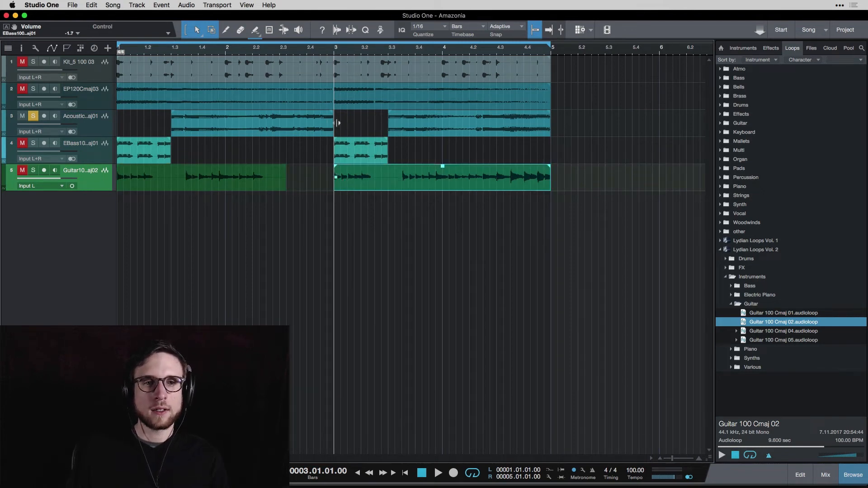
# - Take the Acoustic Bass track out of solo and play the full arrangement from the start of bar 1
pyautogui.click(275, 177)
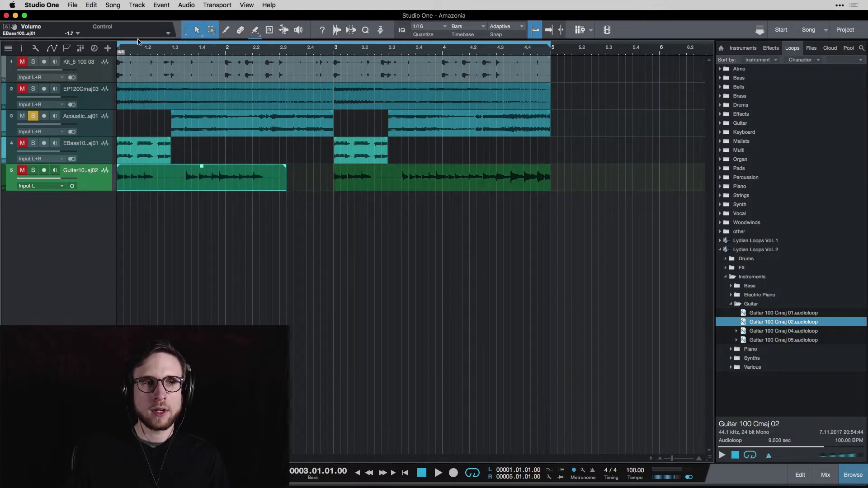
pyautogui.click(119, 52)
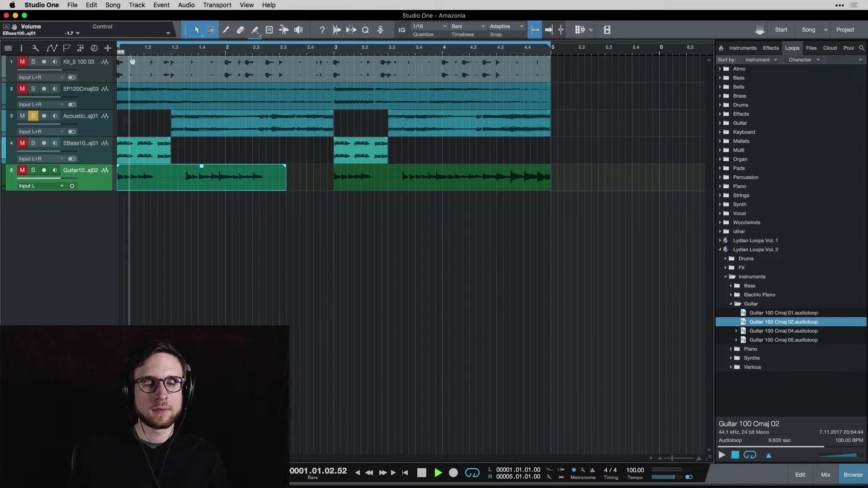
pyautogui.click(33, 117)
pyautogui.press('space')
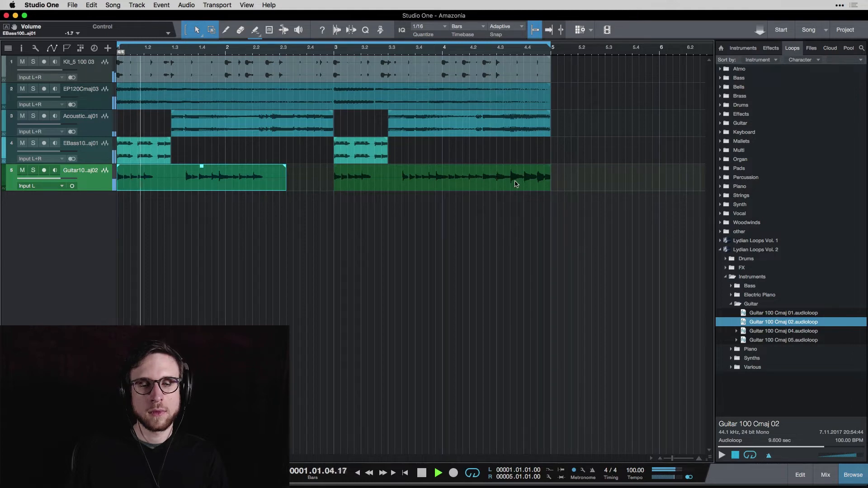
pyautogui.press('space')
# - Play the song from bar 4, split the second guitar event at 4.2, and delete the part after the cut
pyautogui.click(440, 54)
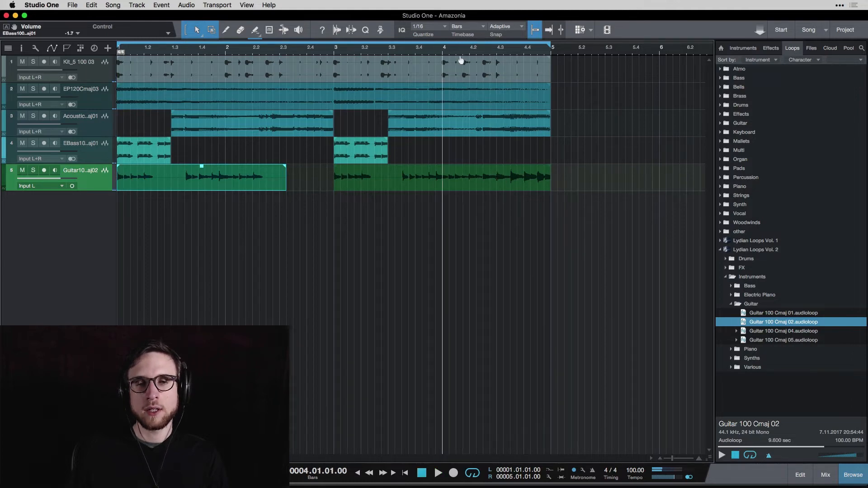
pyautogui.press('space')
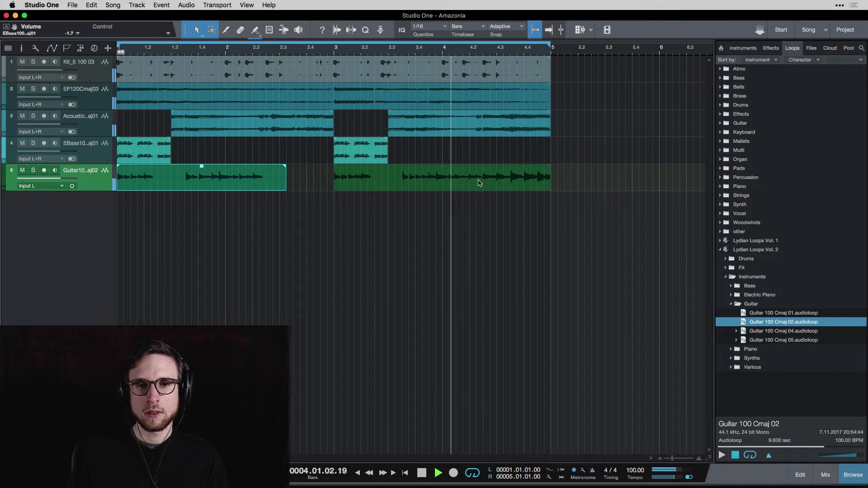
pyautogui.press('space')
pyautogui.keyDown('alt'); pyautogui.click(469, 171); pyautogui.keyUp('alt')
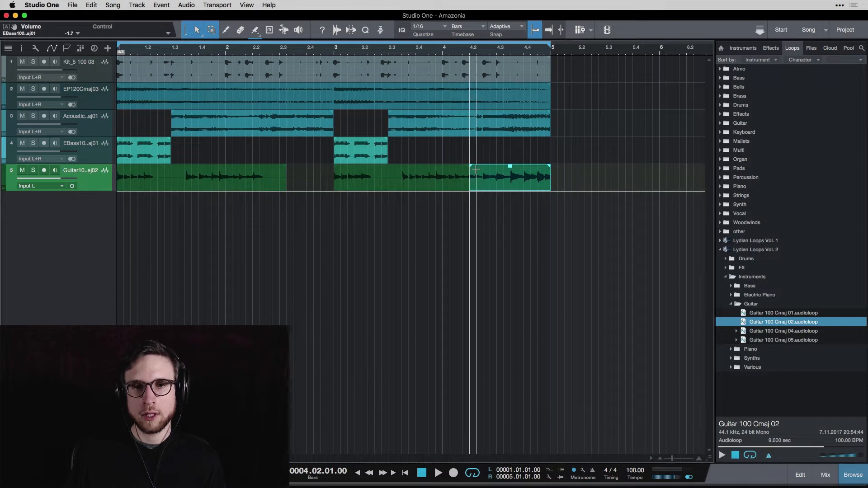
pyautogui.press('Delete')
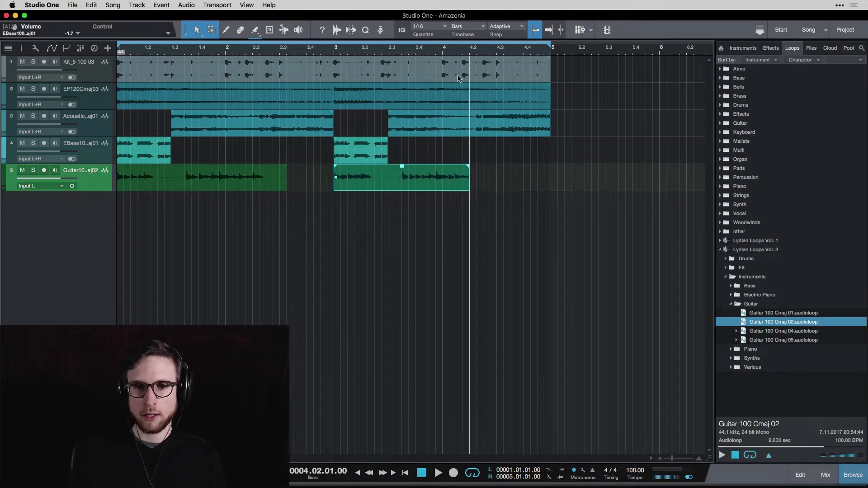
# - Play the guitar ending from 3.4.2, extend the second guitar event's end to 4.2.2, and replay the passage
pyautogui.click(421, 56)
pyautogui.press('space')
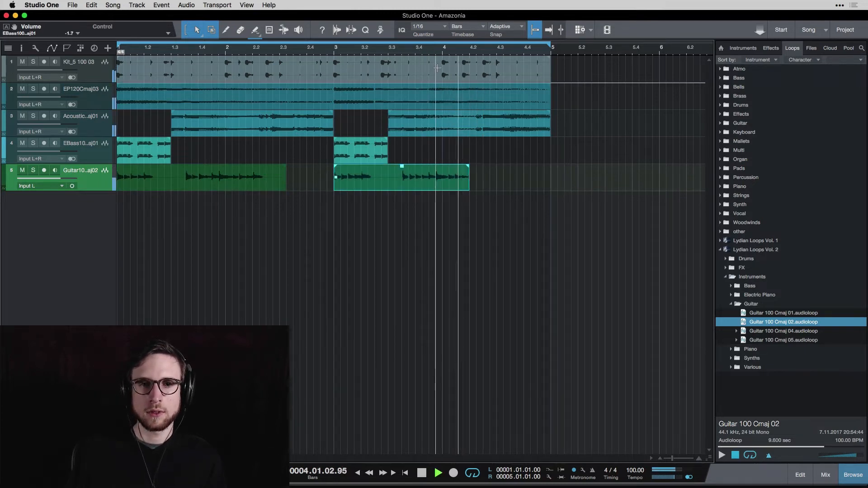
pyautogui.press('space')
pyautogui.moveTo(472, 181); pyautogui.dragTo(476, 181)
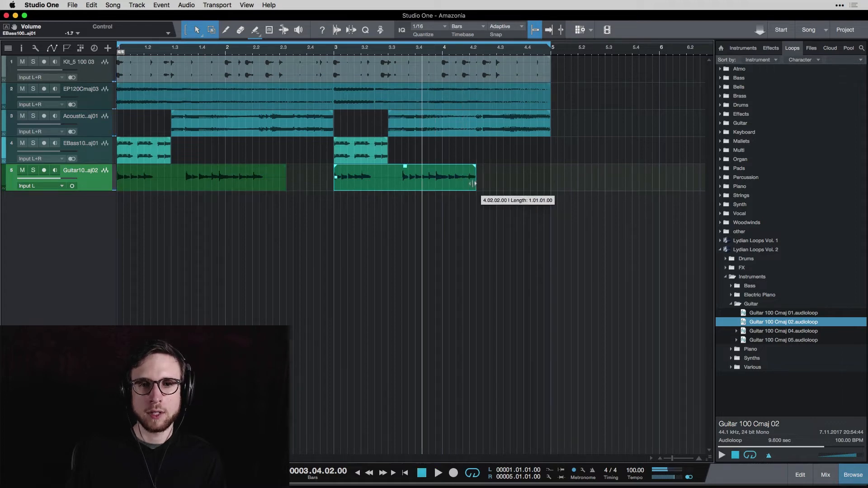
pyautogui.press('space')
pyautogui.press('space')
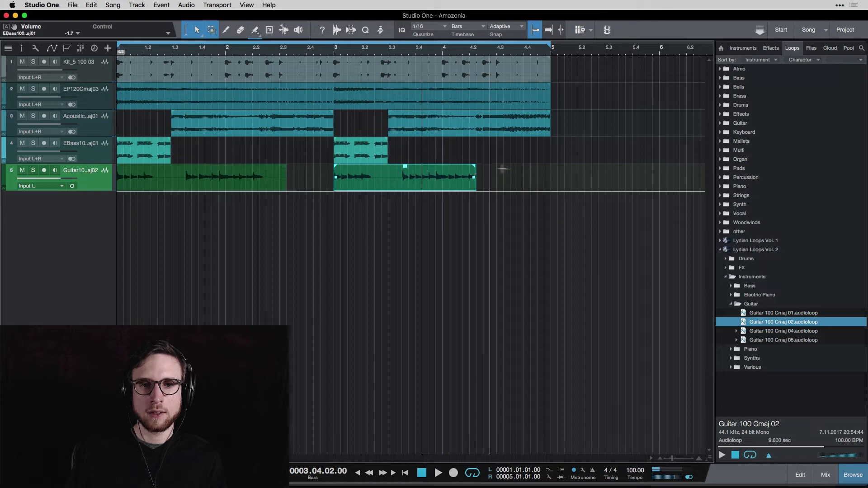
# - Set the Guitar track's volume to -3.1 while listening to playback
pyautogui.press('space')
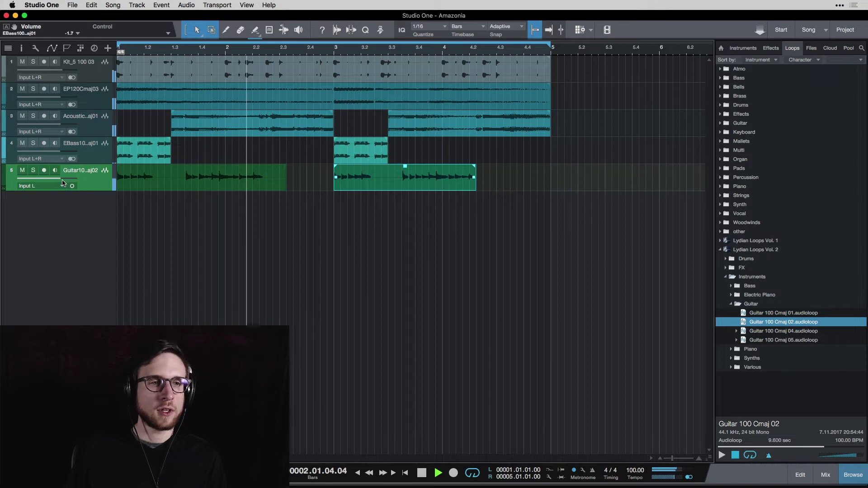
pyautogui.moveTo(61, 181); pyautogui.dragTo(58, 182)
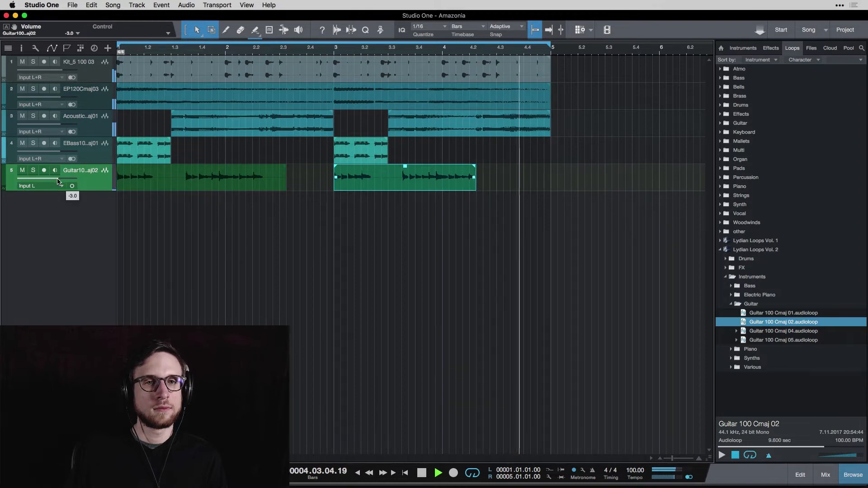
pyautogui.moveTo(55, 182); pyautogui.dragTo(57, 182)
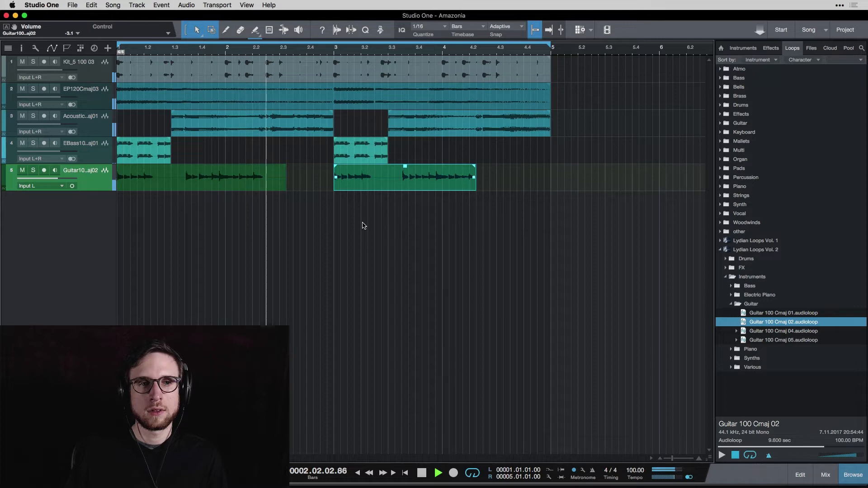
# - Stop the song and audition the Lydian Loops Vol. 2 synth loops Synth 100 Cmaj 01 through 06 against the arrangement
pyautogui.press('space')
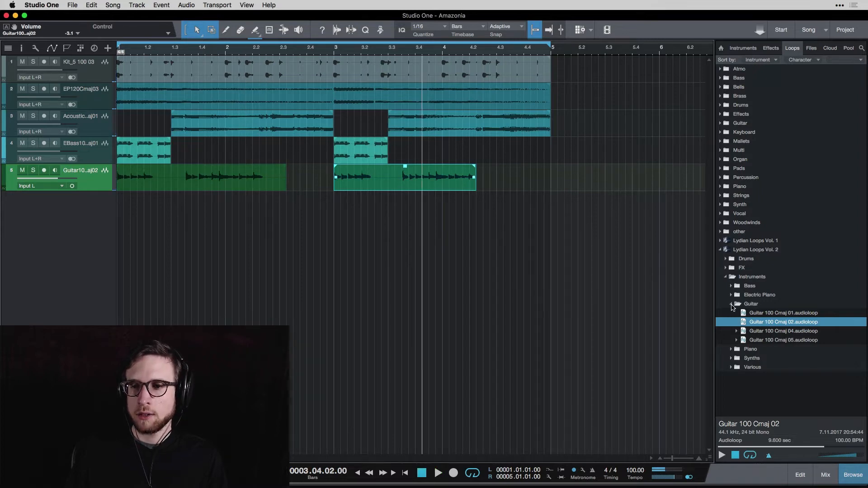
pyautogui.click(733, 305)
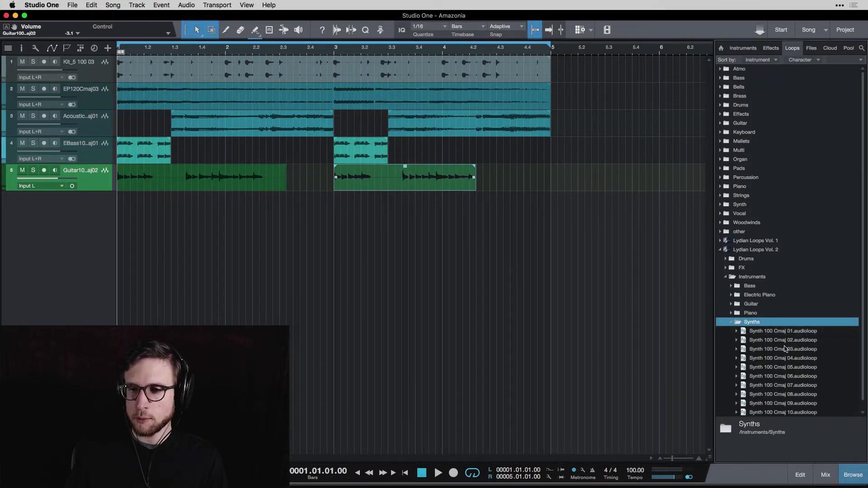
pyautogui.click(785, 333)
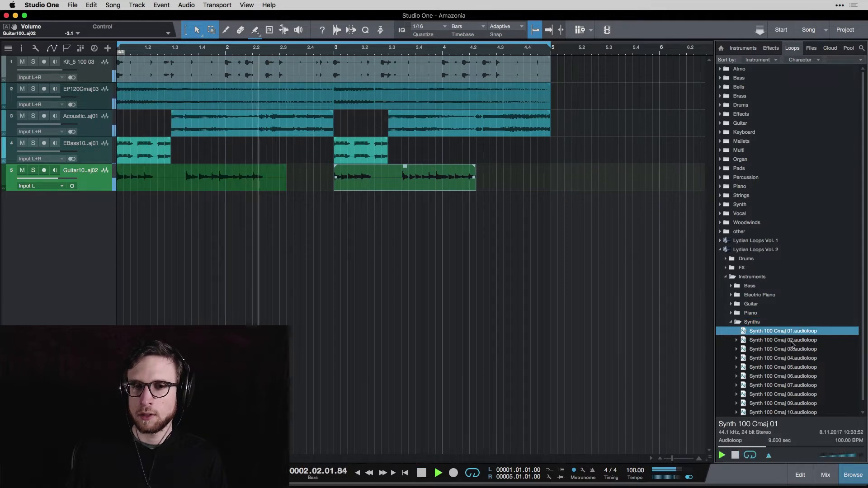
pyautogui.click(791, 342)
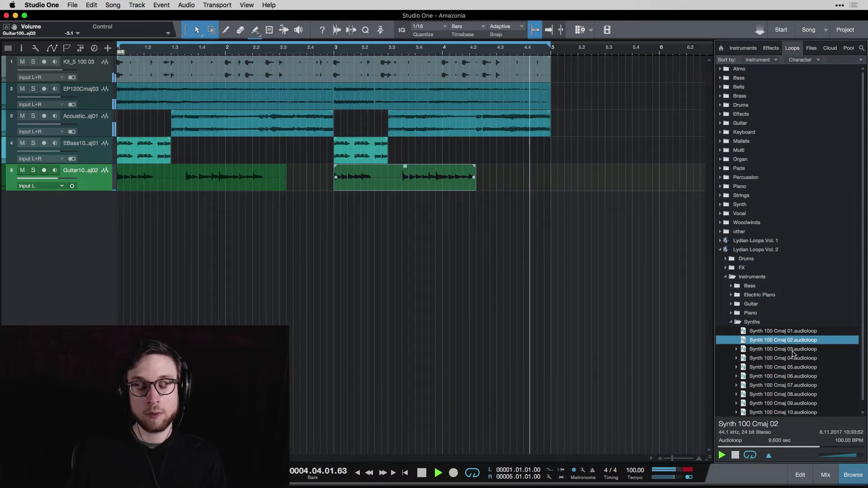
pyautogui.click(797, 350)
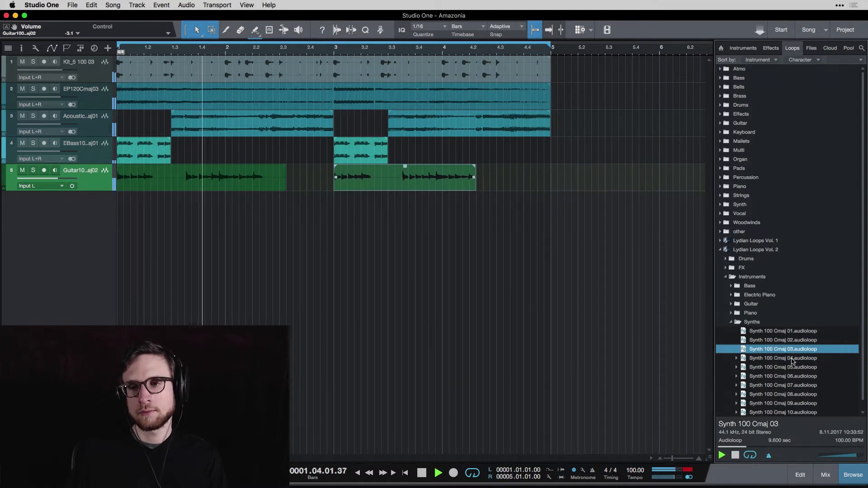
pyautogui.click(792, 359)
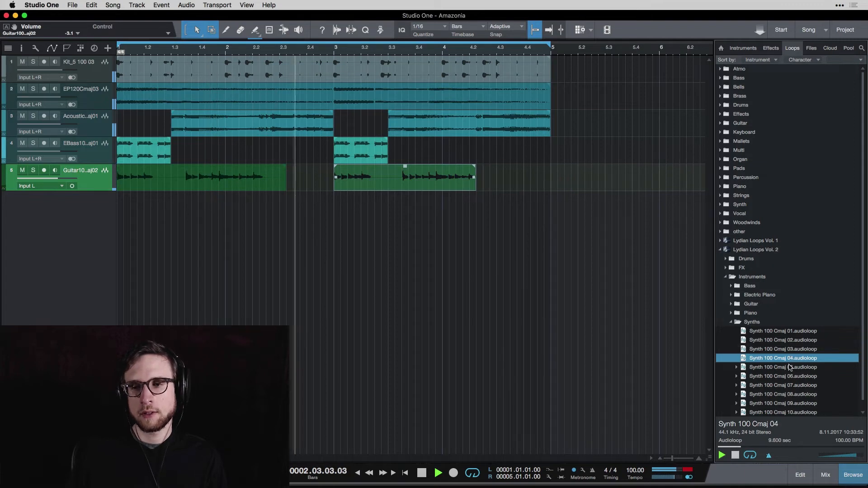
pyautogui.scroll(-1, 787, 362)
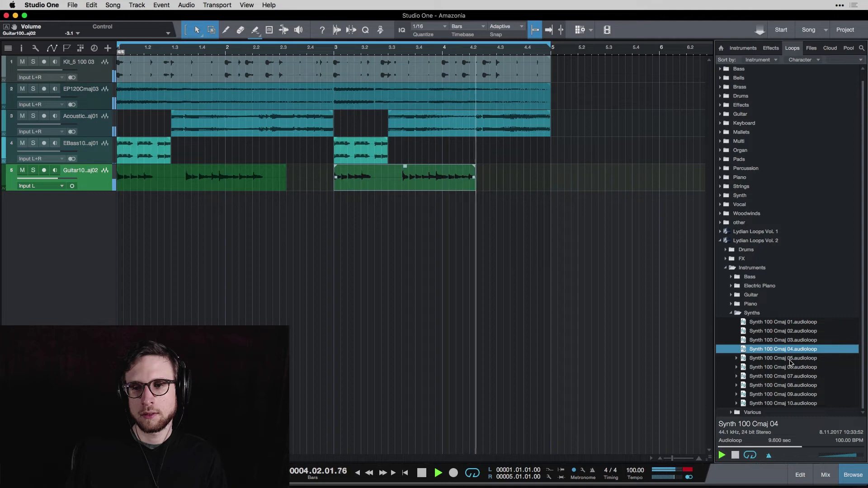
pyautogui.click(791, 362)
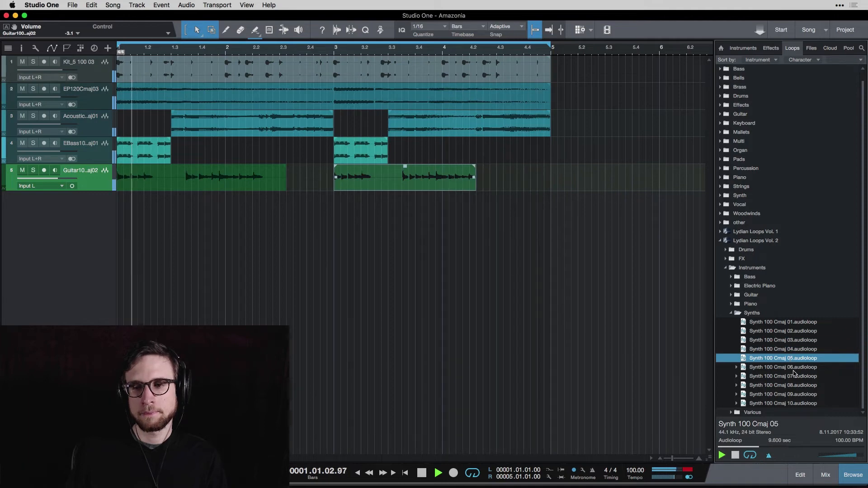
pyautogui.click(790, 370)
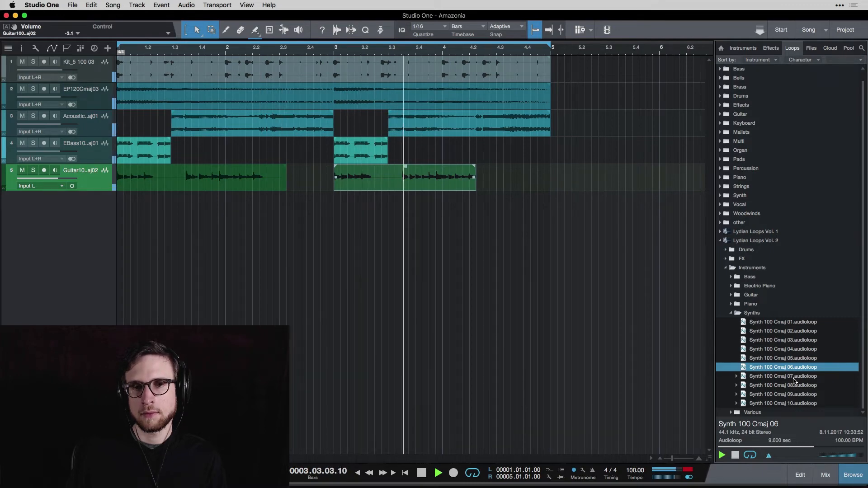
pyautogui.press('space')
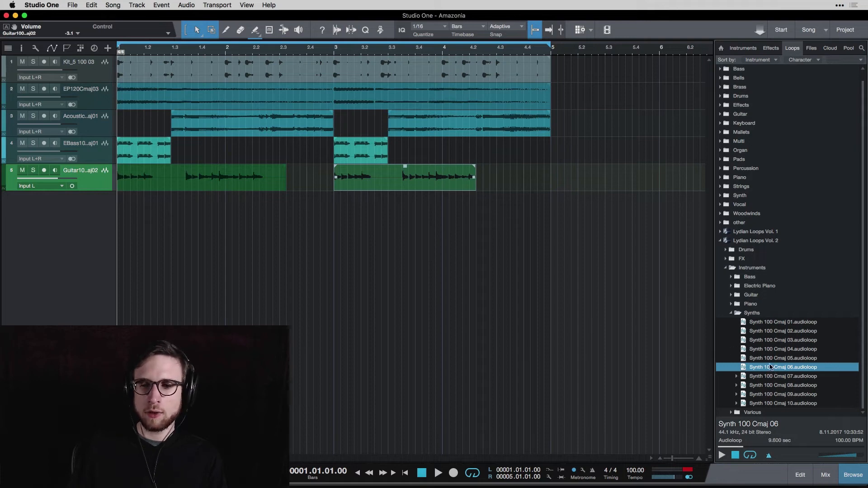
# - Add the Synth 100 Cmaj 06 loop as a new track from bar 1 and play it with the arrangement
pyautogui.moveTo(773, 368); pyautogui.dragTo(128, 202)
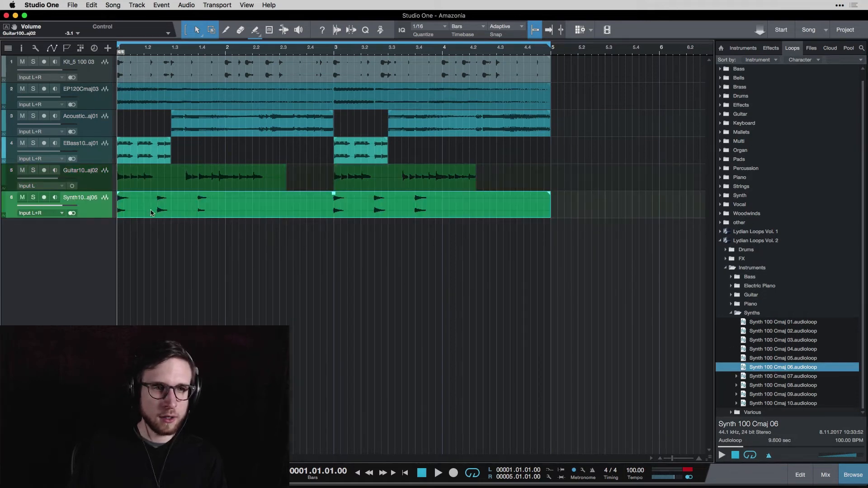
pyautogui.press('space')
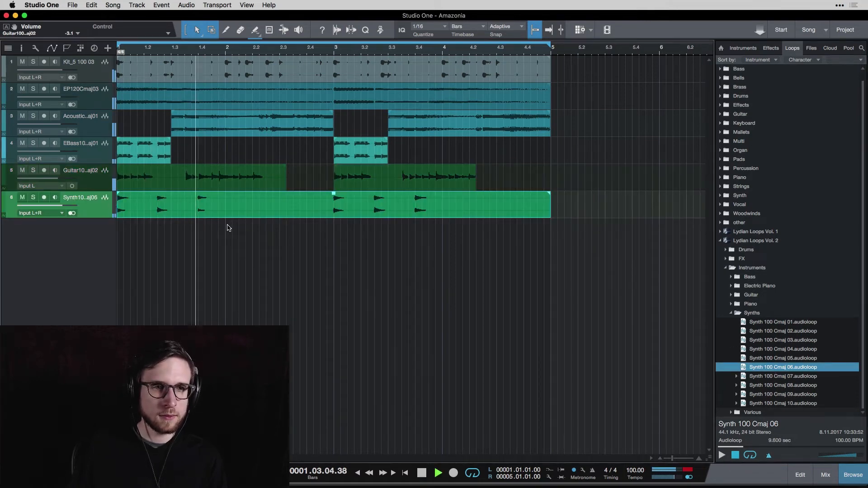
pyautogui.press('space')
# - Split the synth event at 1.3.4, trim the second part's start to bar 3, and play the result from bar 1
pyautogui.doubleClick(191, 204)
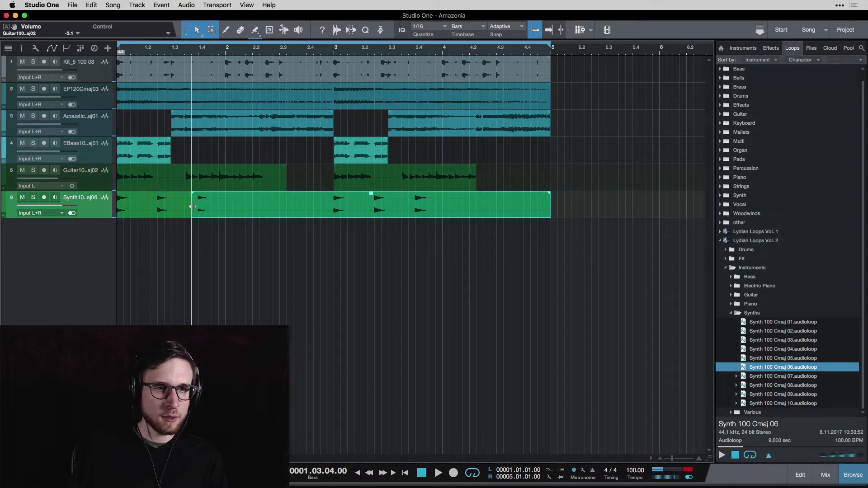
pyautogui.moveTo(191, 207); pyautogui.dragTo(336, 228)
pyautogui.press('space')
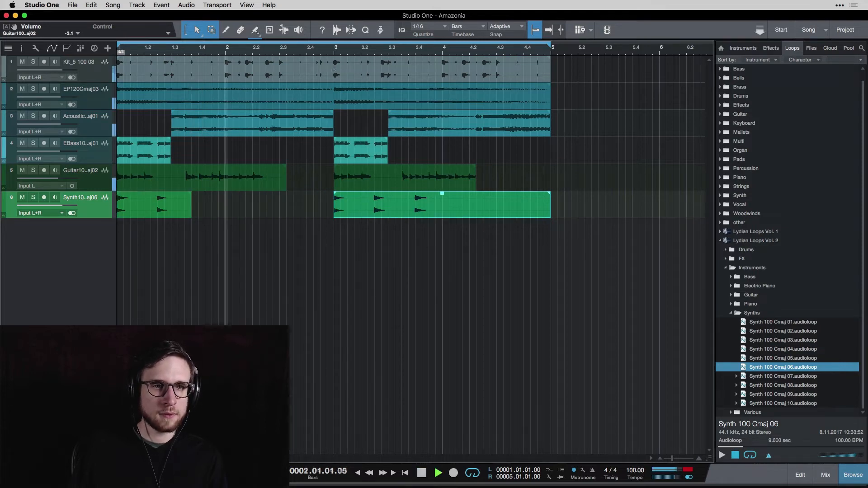
pyautogui.press('space')
pyautogui.click(119, 53)
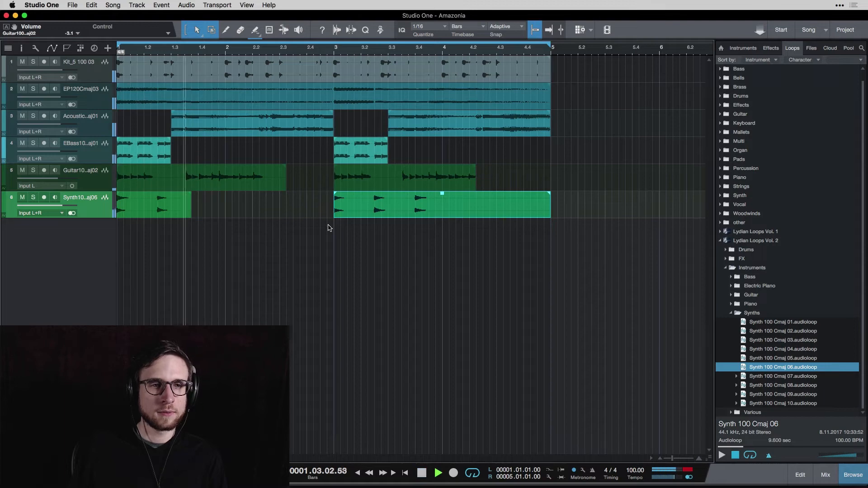
pyautogui.press('space')
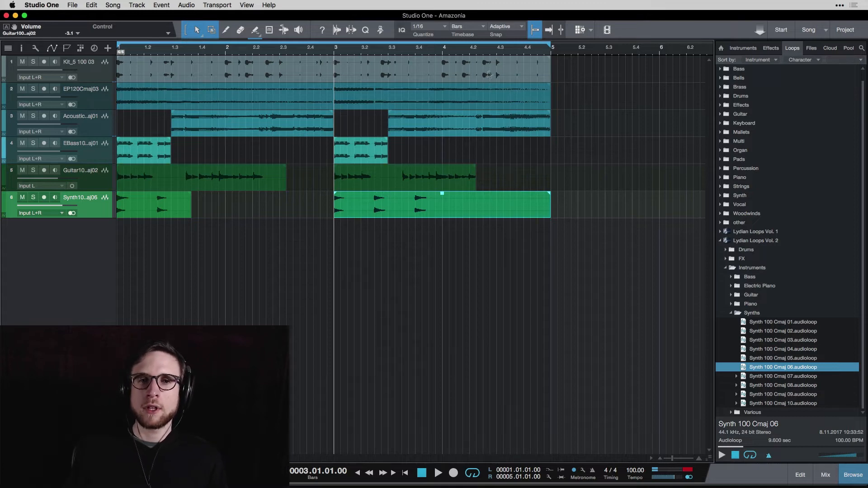
# - Solo the electric piano track and play its ending from 4.3, and again from 4.1.4
pyautogui.click(496, 52)
pyautogui.press('space')
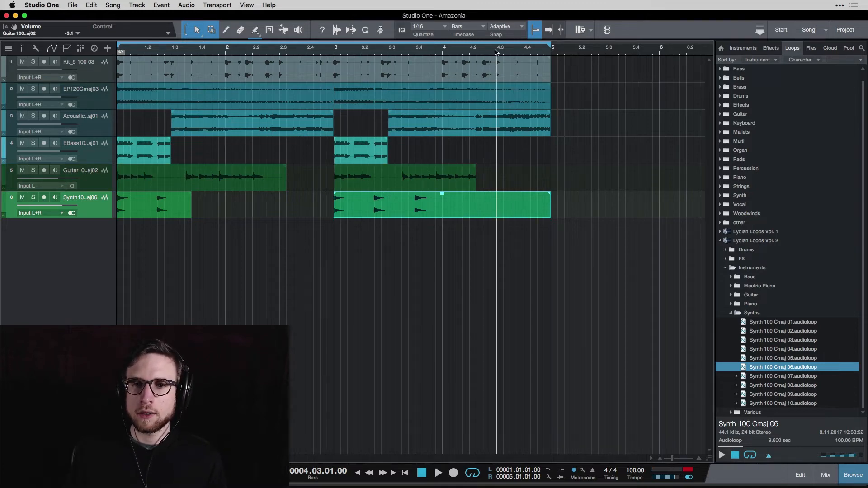
pyautogui.press('space')
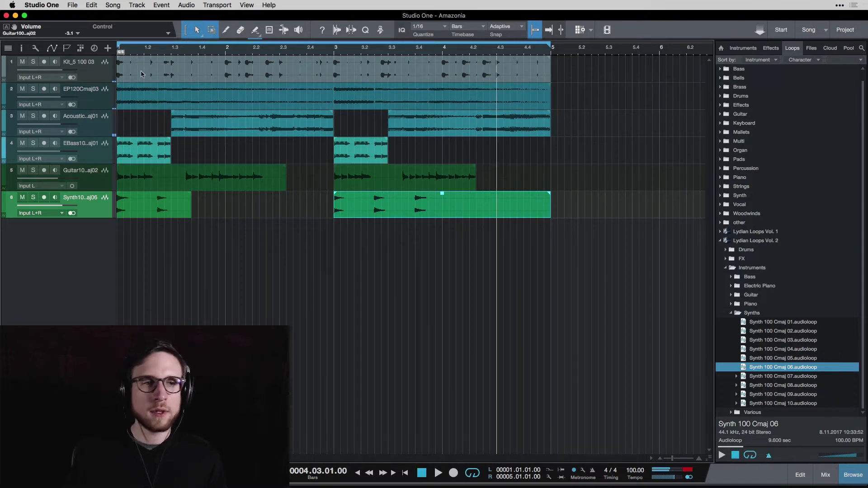
pyautogui.press('space')
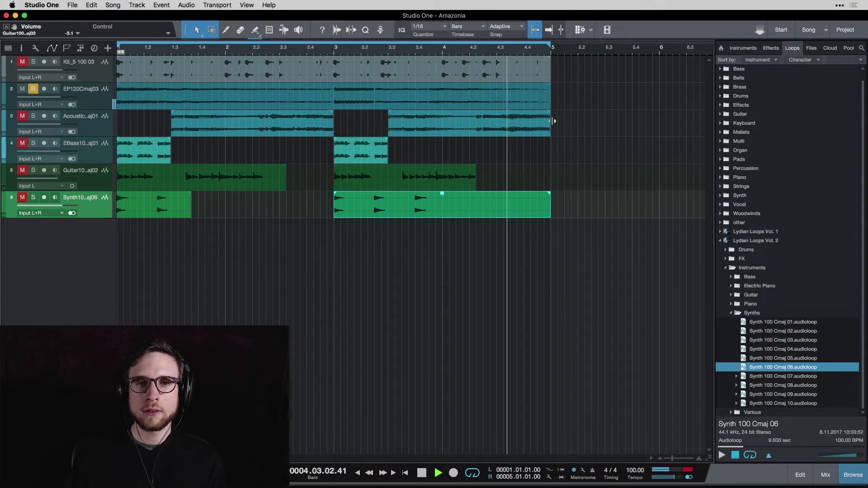
pyautogui.press('space')
pyautogui.press('space')
pyautogui.press('space')
pyautogui.press('space')
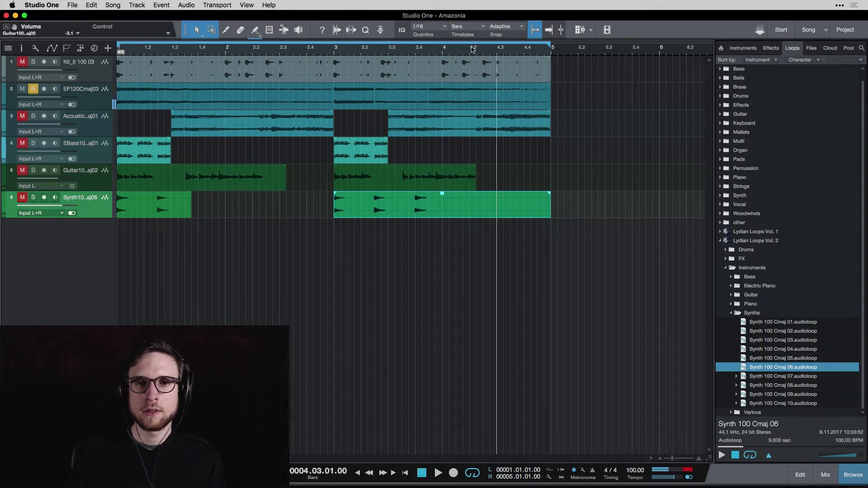
pyautogui.click(465, 51)
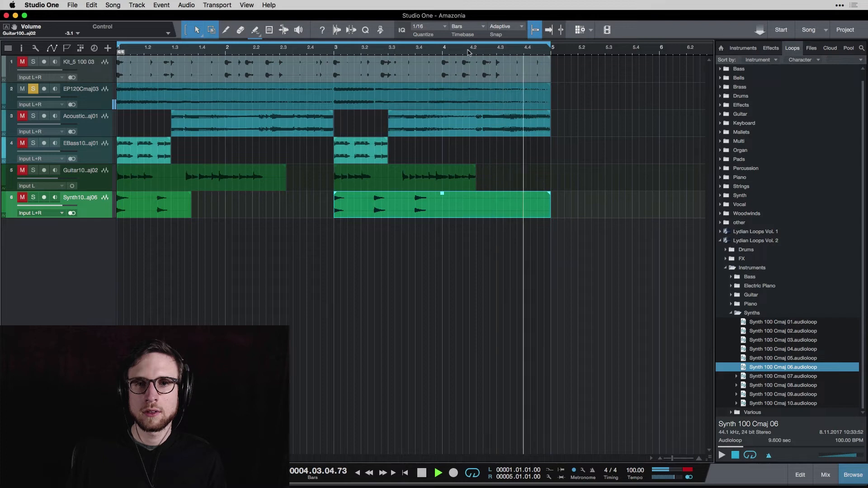
pyautogui.press('space')
pyautogui.press('space')
pyautogui.press('space')
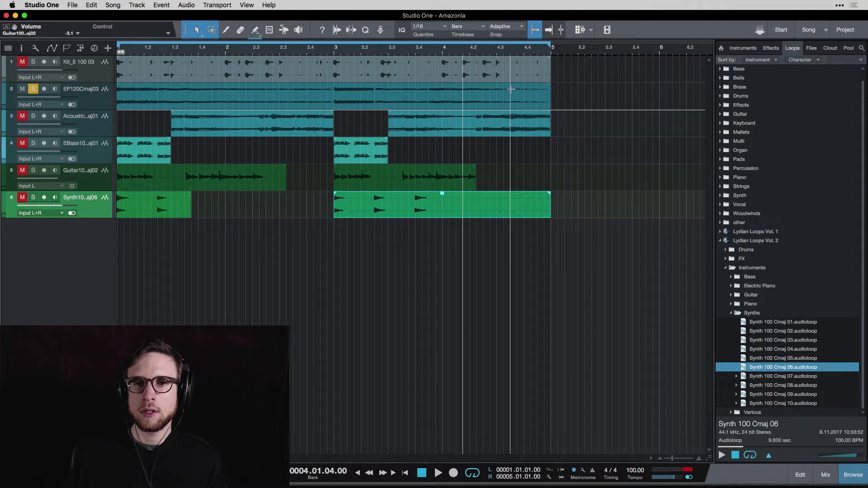
# - Split the electric piano event at 4.3.3 and play across the cut from 4.2.4
pyautogui.click(511, 89)
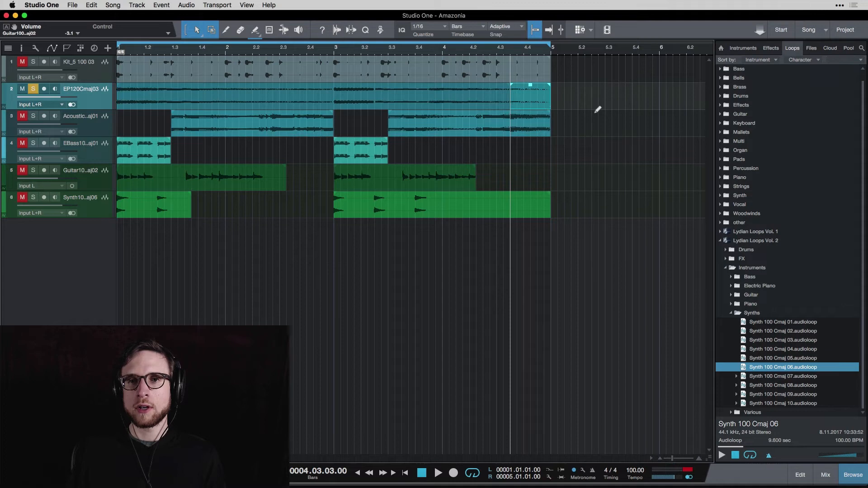
pyautogui.press('space')
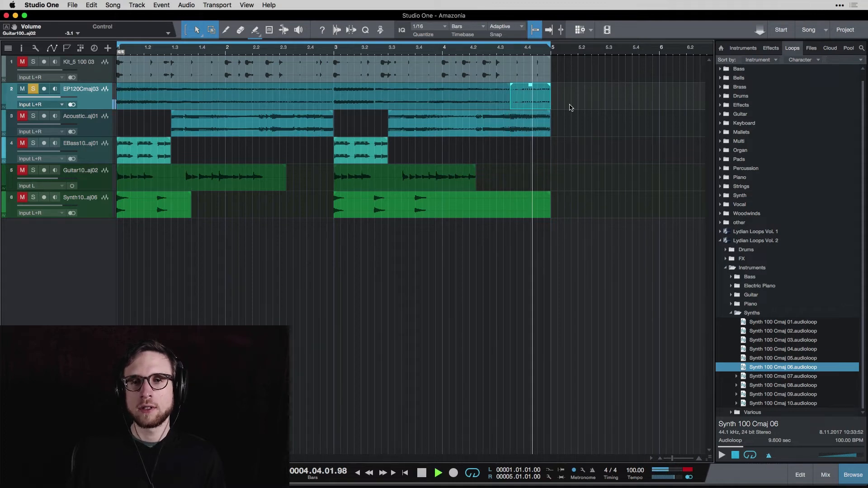
pyautogui.press('space')
pyautogui.press('space')
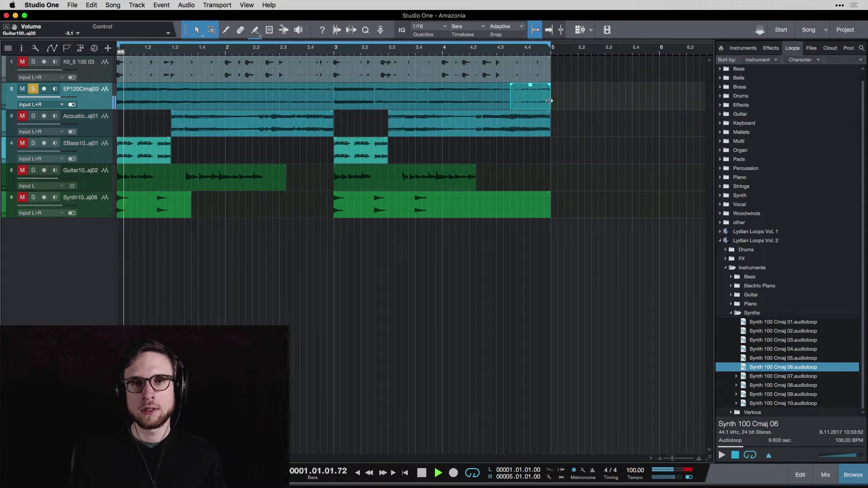
pyautogui.press('space')
pyautogui.click(491, 51)
pyautogui.press('space')
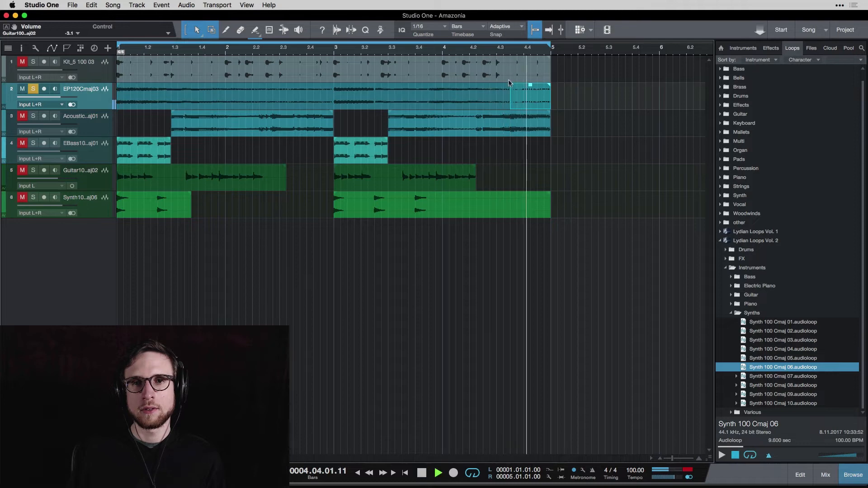
pyautogui.press('space')
pyautogui.press('space')
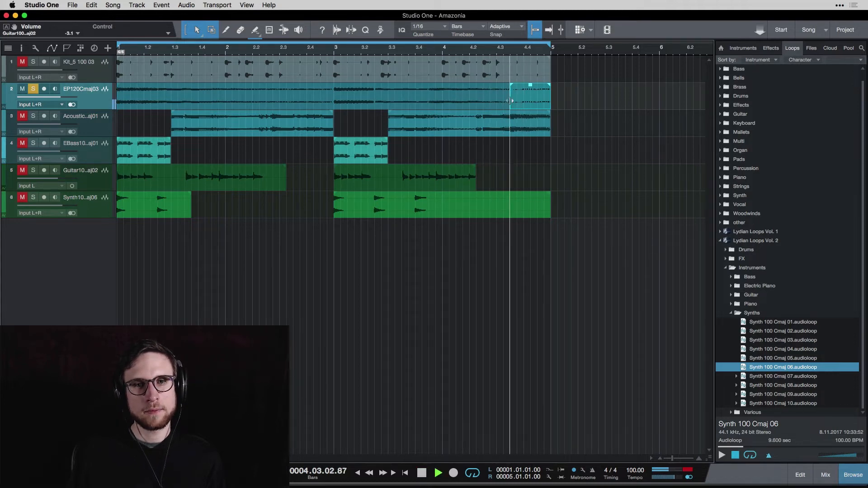
# - Overlap the two electric piano events from 4.3.3 to 4.4 and crossfade them
pyautogui.click(503, 102)
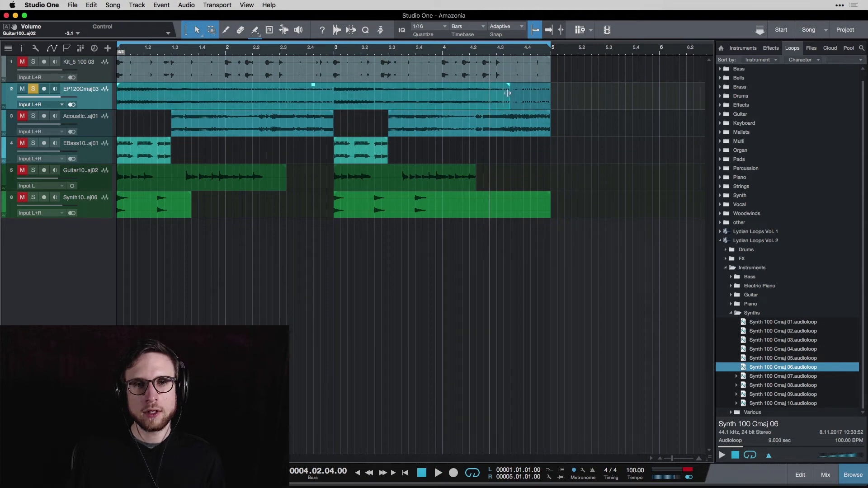
pyautogui.moveTo(508, 93)
pyautogui.mouseDown()
pyautogui.moveTo(517, 99)
pyautogui.moveTo(505, 90)
pyautogui.mouseUp()
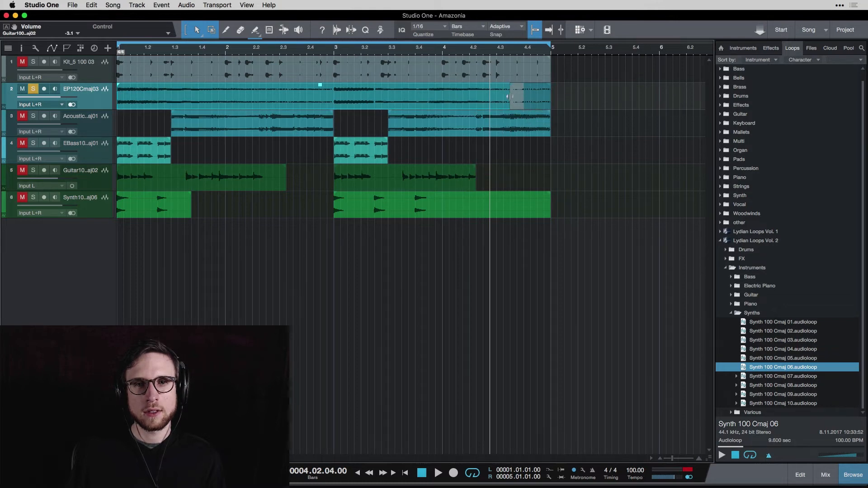
pyautogui.click(537, 103)
pyautogui.press('space')
pyautogui.press('space')
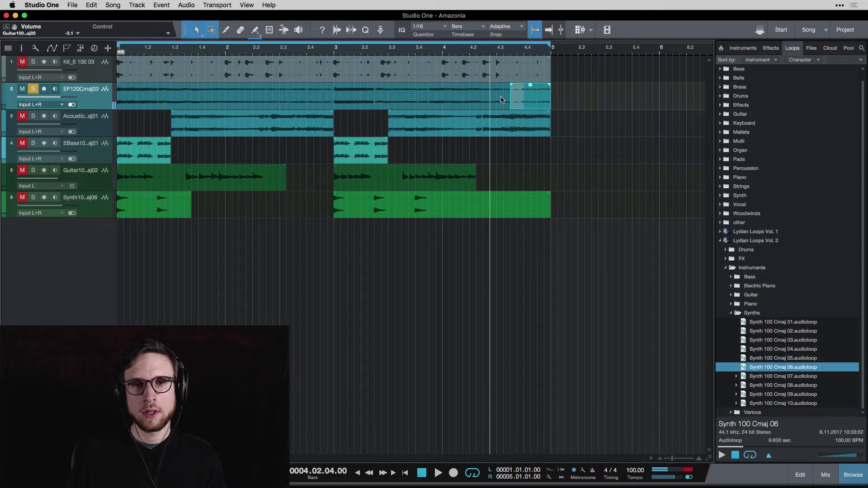
pyautogui.click(499, 101)
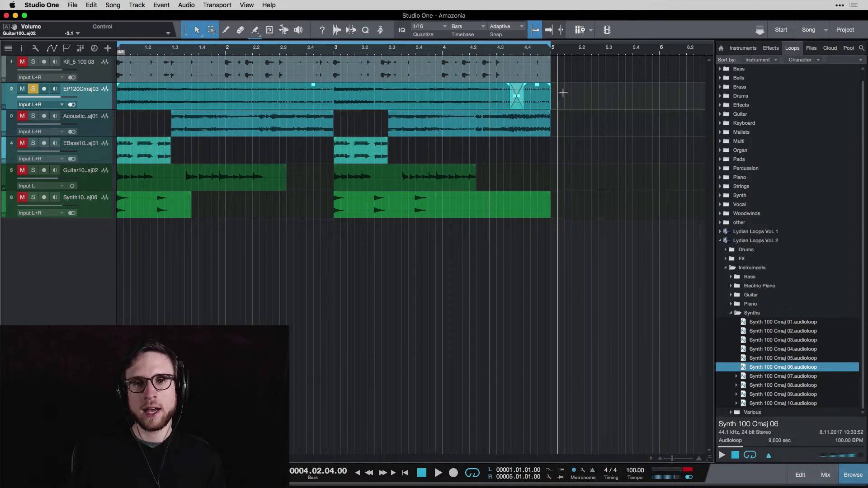
# - Play the soloed electric piano track from 3.4.2 through the crossfade to check the transition
pyautogui.press('space')
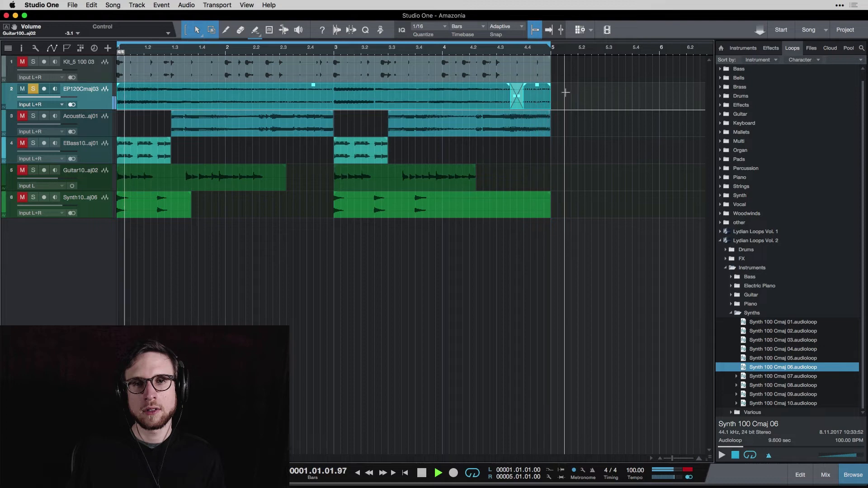
pyautogui.press('space')
pyautogui.click(424, 50)
pyautogui.press('space')
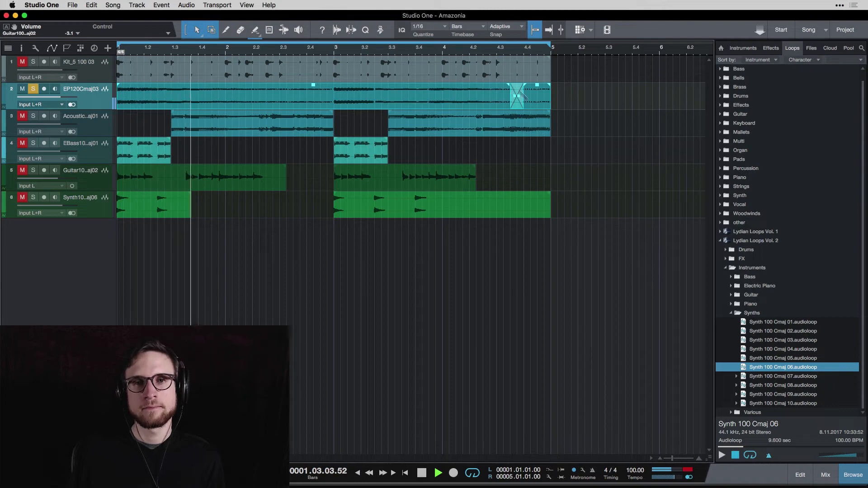
pyautogui.press('space')
pyautogui.press('space')
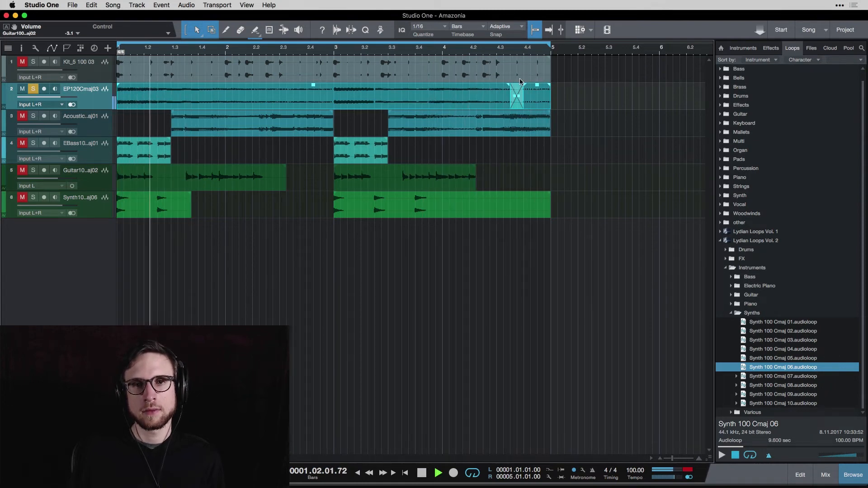
pyautogui.press('space')
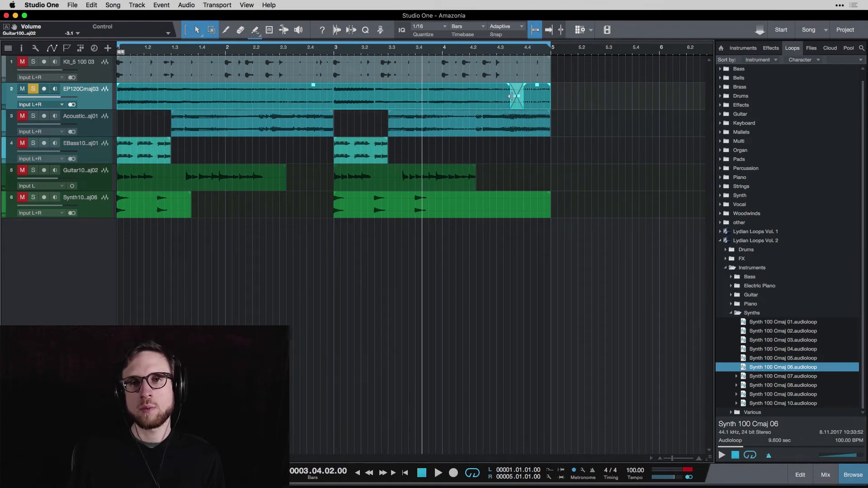
# - Unsolo the electric piano track and set the synth track's volume to -6.7 while playing the full mix from 3.4.2
pyautogui.press('space')
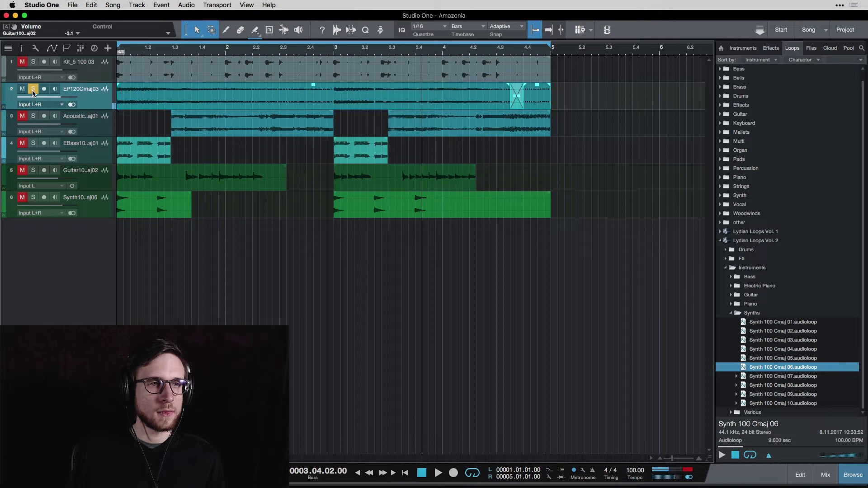
pyautogui.click(33, 89)
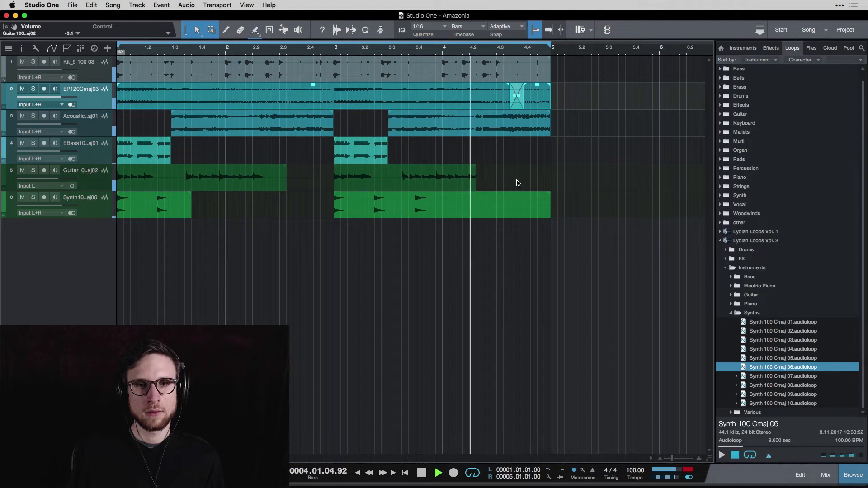
pyautogui.click(54, 209)
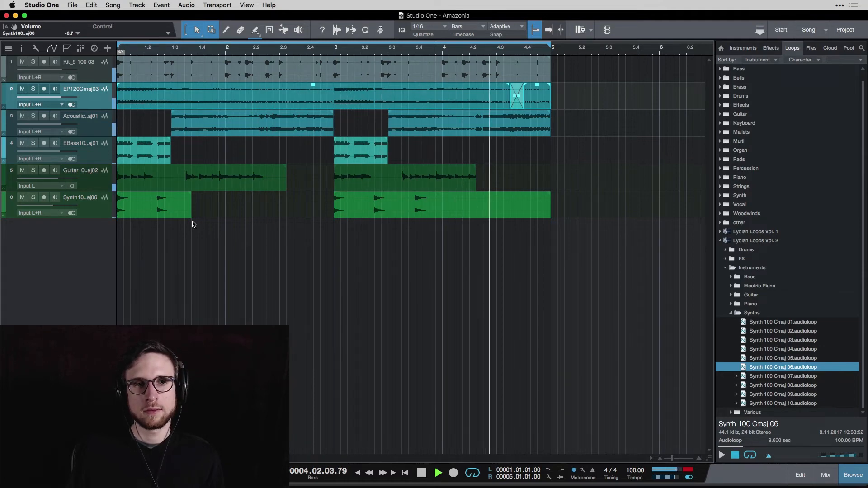
pyautogui.press('space')
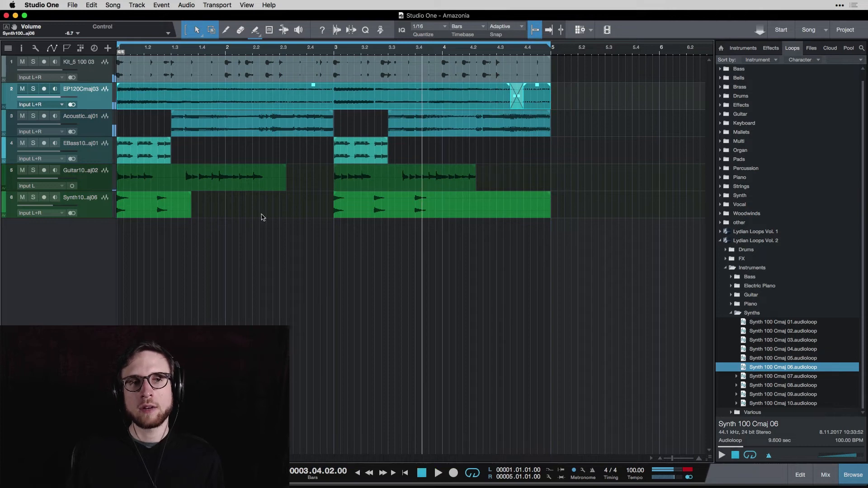
# - Play the full mix from the start of bar 1
pyautogui.click(120, 52)
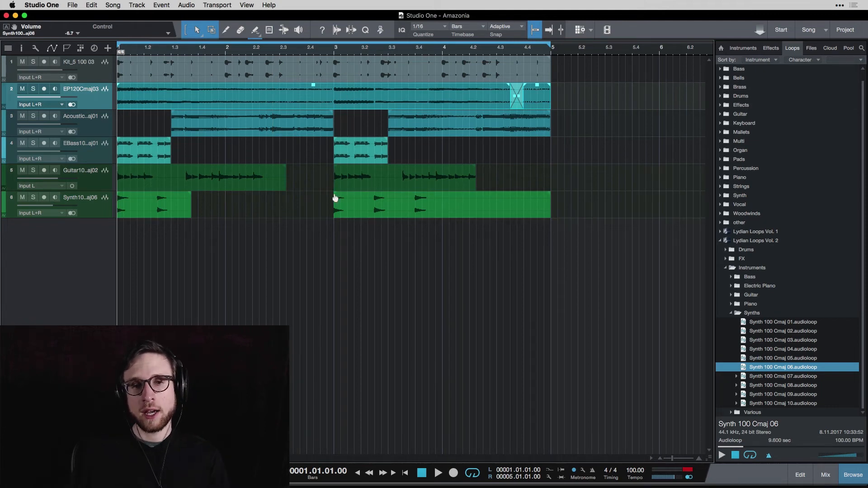
pyautogui.press('space')
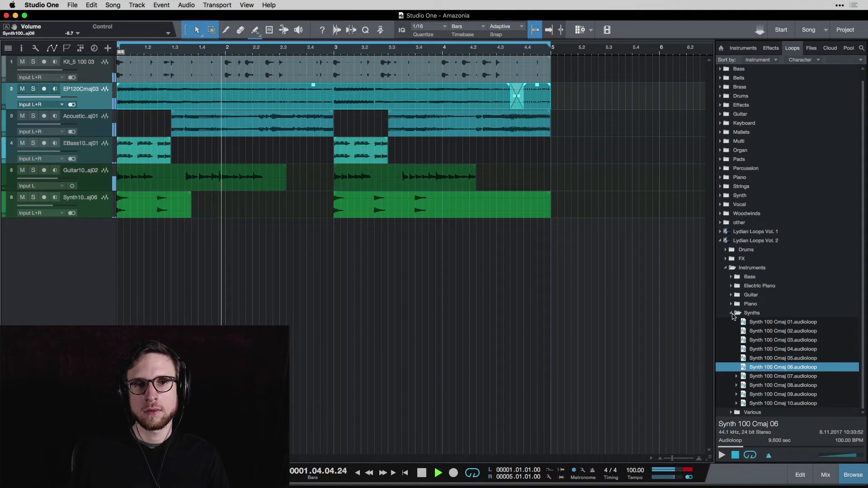
pyautogui.press('space')
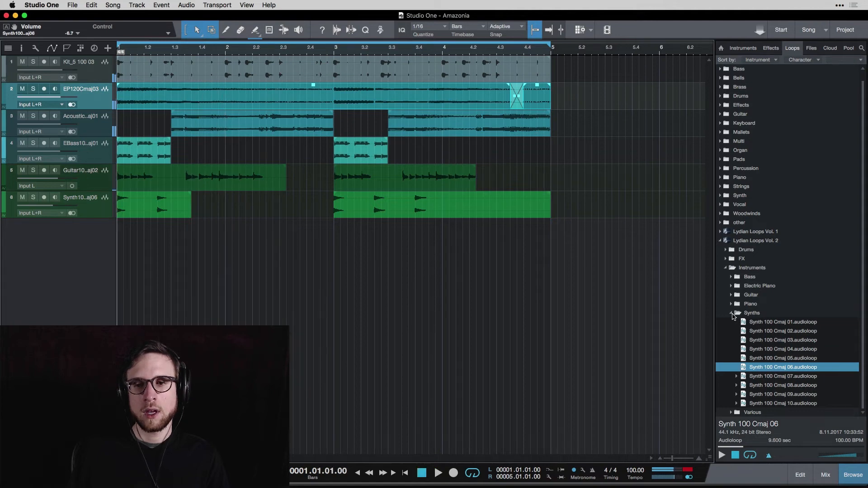
# - Add the Burst 100 01 loop from the Lydian Loops Vol. 2 FX folder on a new track at 2.3 and trim its end to bar 5
pyautogui.click(732, 313)
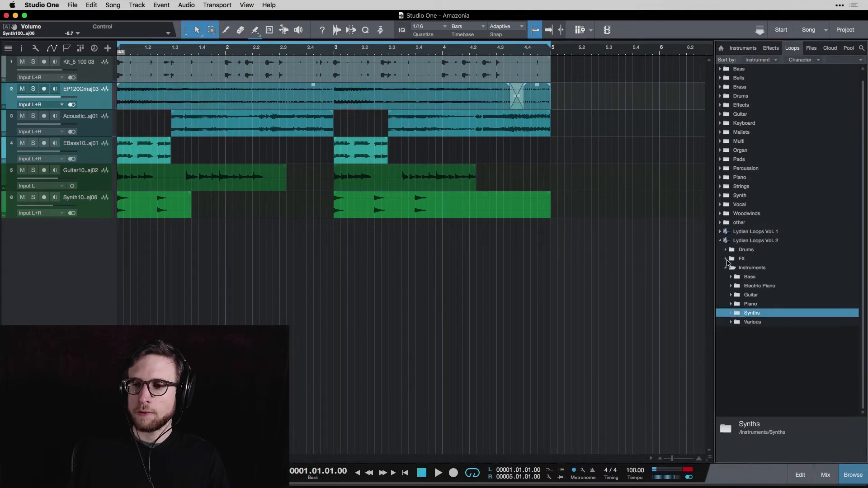
pyautogui.click(727, 260)
pyautogui.click(752, 269)
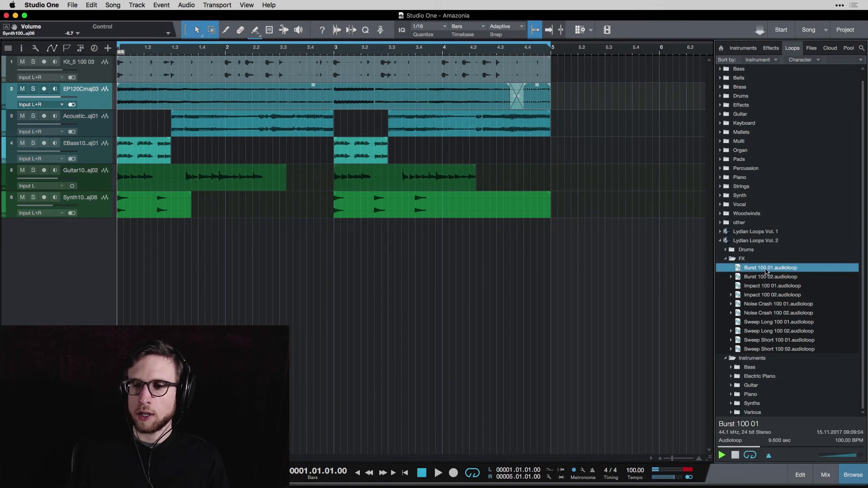
pyautogui.moveTo(766, 271); pyautogui.dragTo(299, 242)
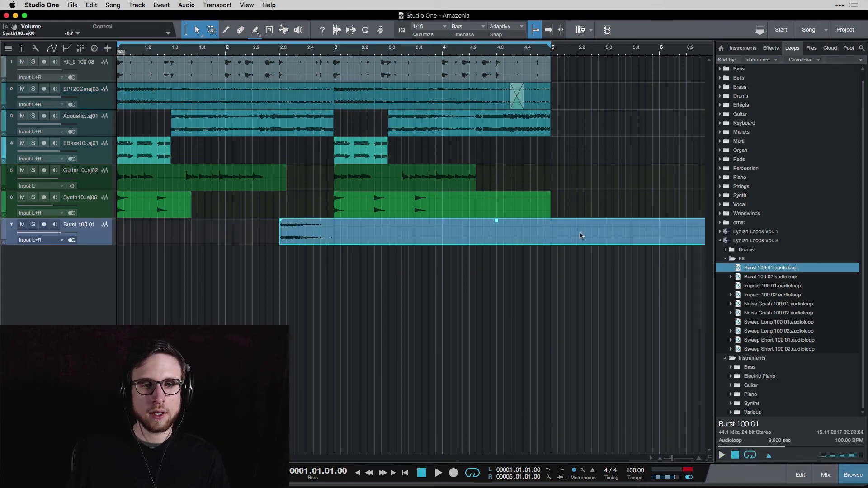
pyautogui.hscroll(5, 579, 232)
pyautogui.moveTo(616, 235); pyautogui.dragTo(451, 234)
# - Set the burst track's volume to -10.6 while playing the song from the start
pyautogui.press('space')
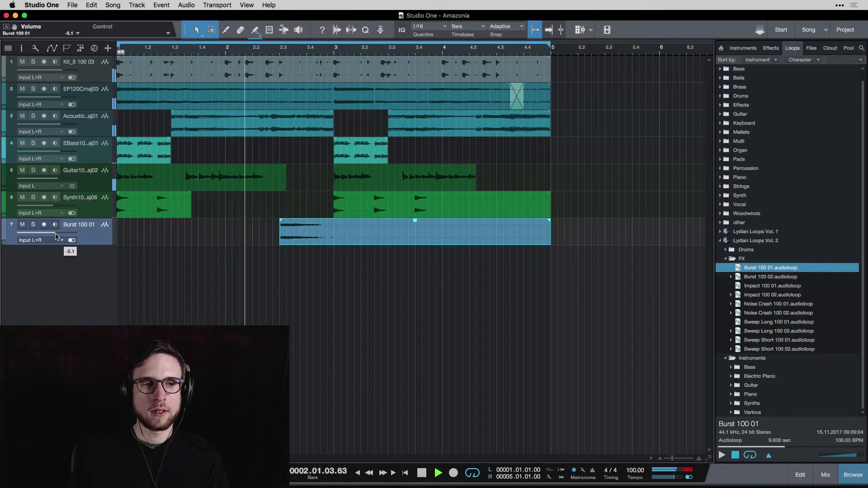
pyautogui.moveTo(61, 234); pyautogui.dragTo(51, 236)
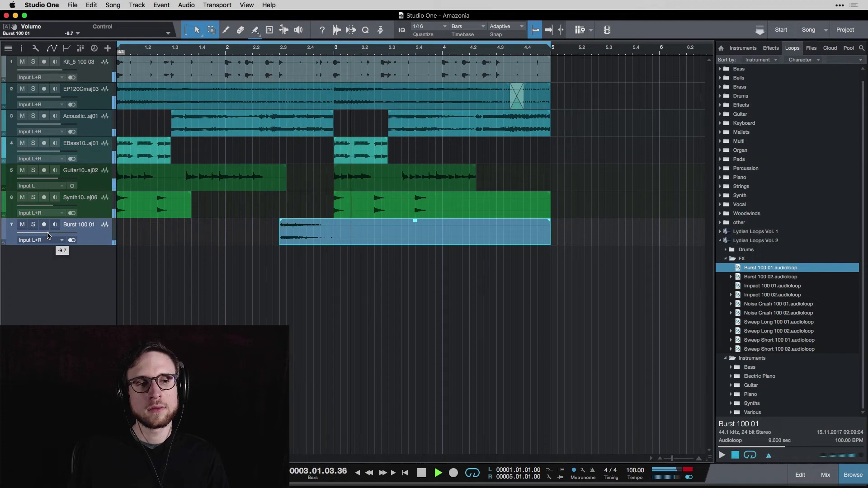
pyautogui.moveTo(48, 233); pyautogui.dragTo(47, 233)
pyautogui.press('space')
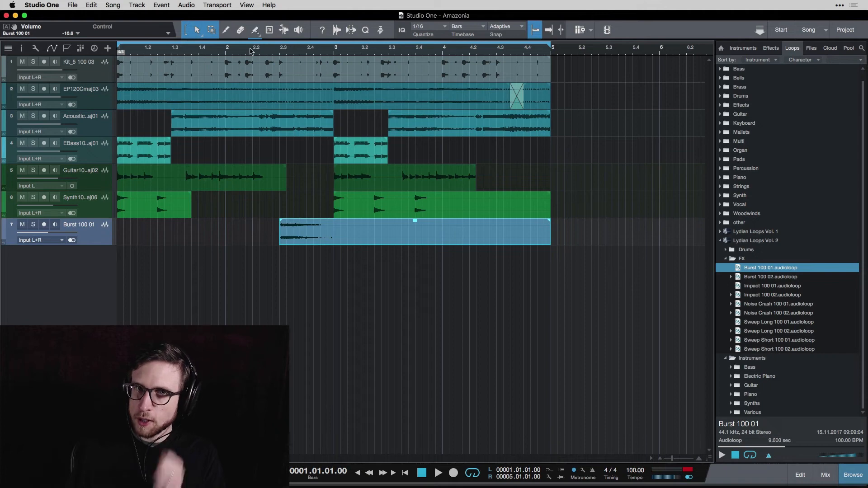
# - Play the arrangement with the burst from the start, and play short passages from bar 1 and bar 2
pyautogui.press('space')
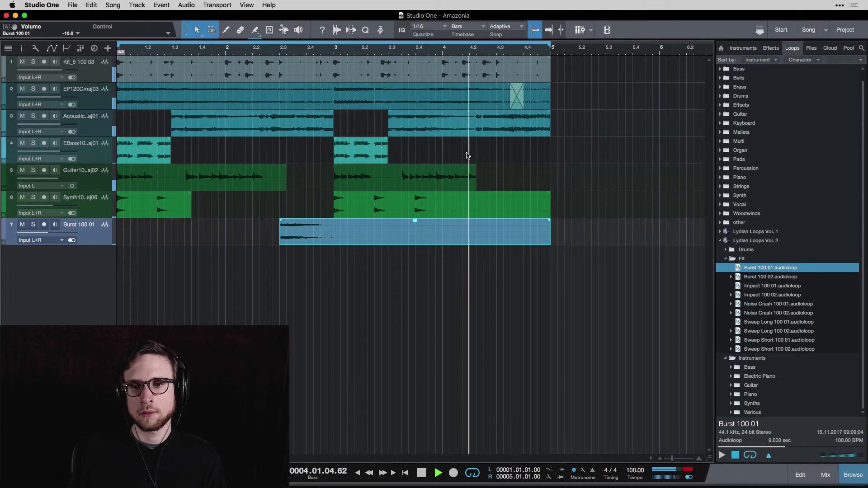
pyautogui.press('space')
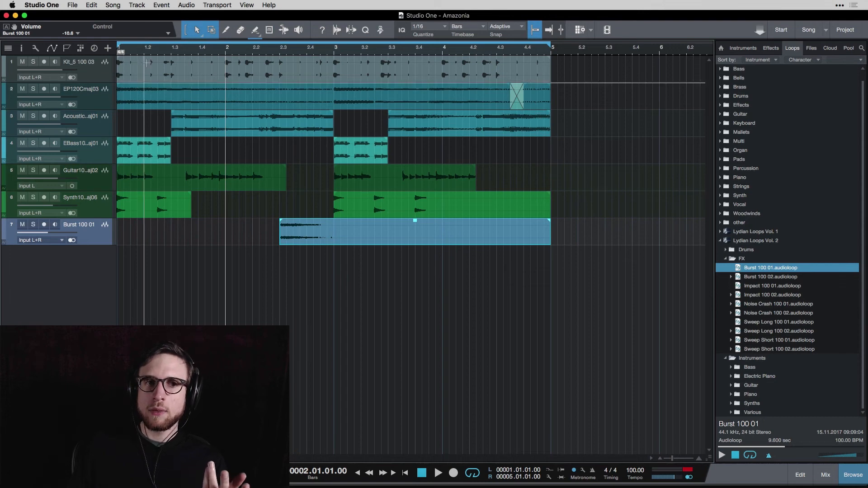
pyautogui.click(125, 54)
pyautogui.press('space')
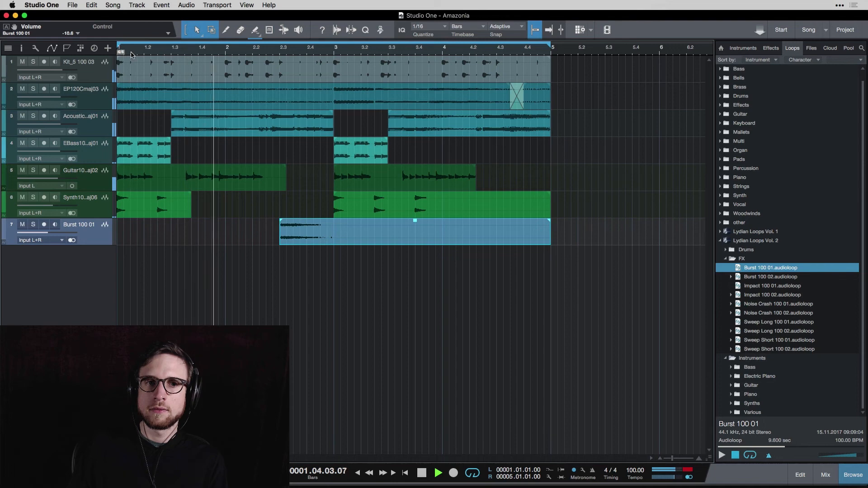
pyautogui.press('space')
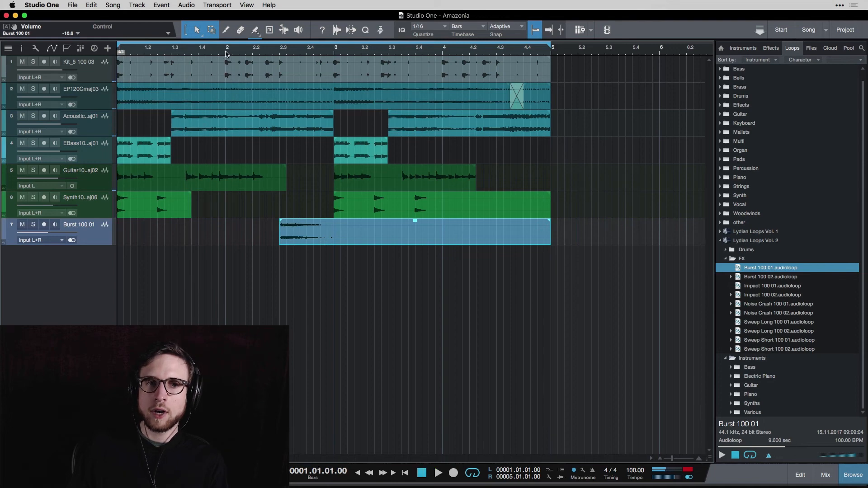
pyautogui.click(226, 54)
pyautogui.press('space')
pyautogui.press('space')
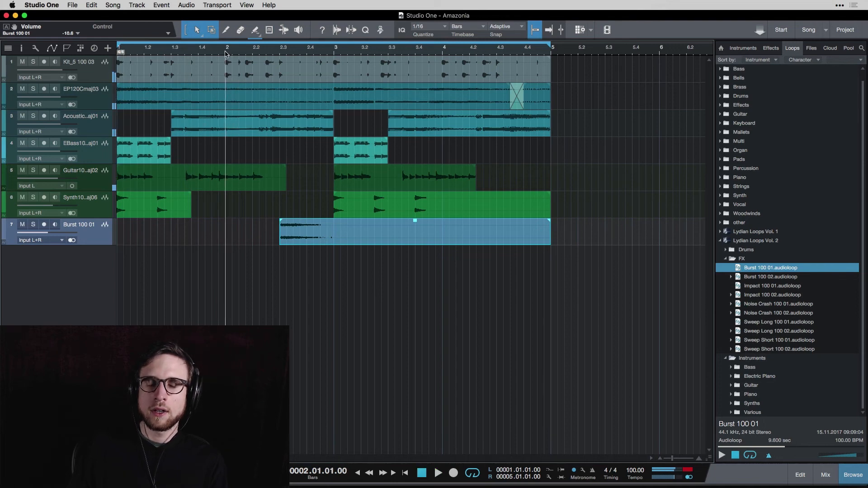
# - Collapse the FX folder and open the Separated drum loops folder of Lydian Loops Vol. 2
pyautogui.click(728, 261)
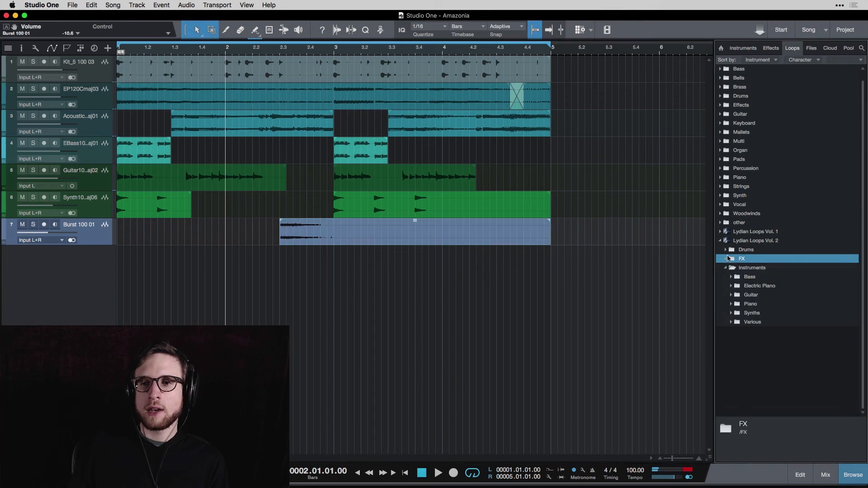
pyautogui.click(726, 257)
pyautogui.click(734, 278)
pyautogui.click(734, 278)
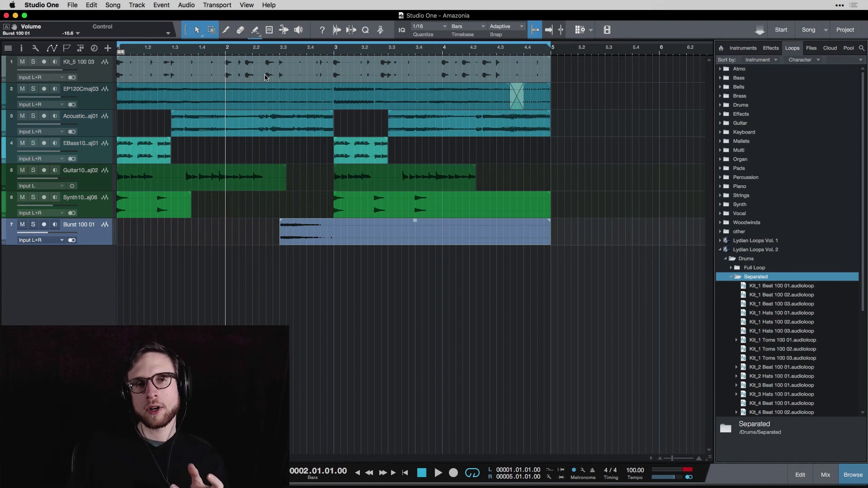
# - Play the arrangement from bar 1 into bar 3 to hear all the layered loops together
pyautogui.click(118, 52)
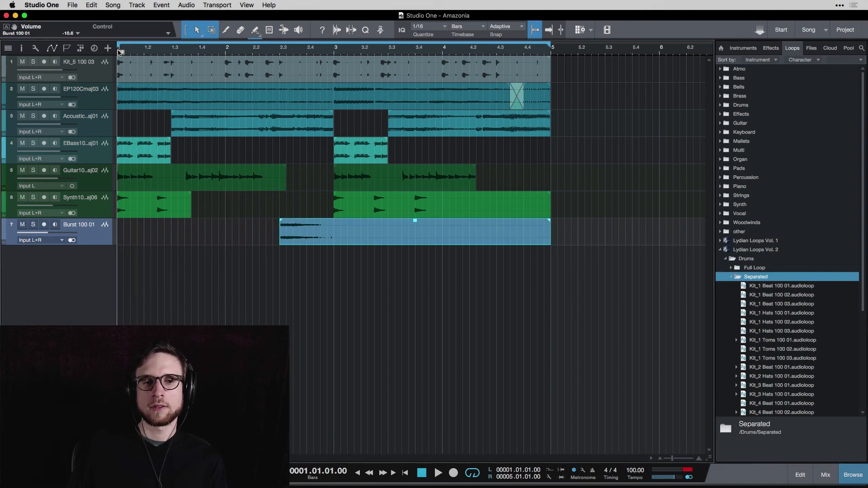
pyautogui.press('space')
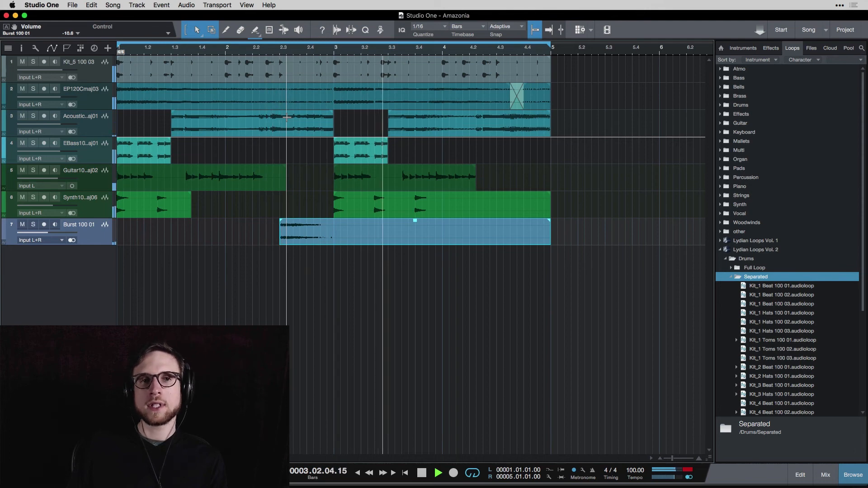
pyautogui.press('space')
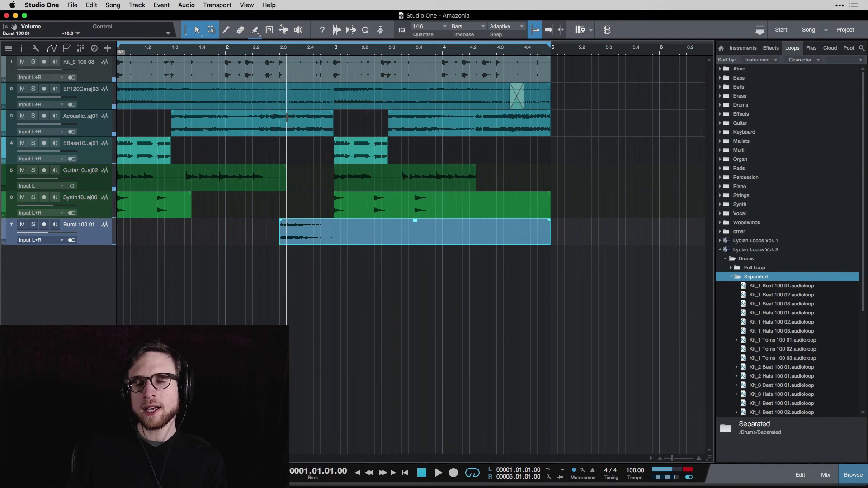